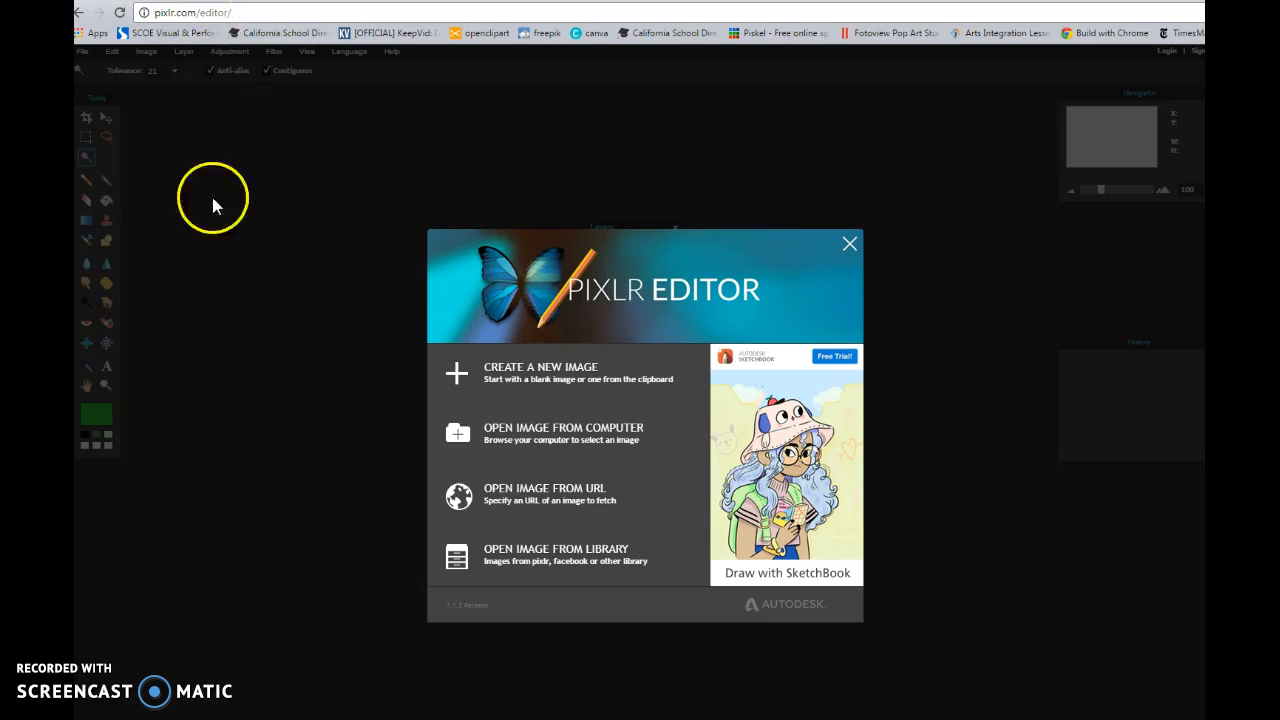
Step: Open the image 2 pt 06 from the grassy backgrounds folder on the computer, with the files shown as large icons
{"action": "left_click", "coordinate": [499, 446]}
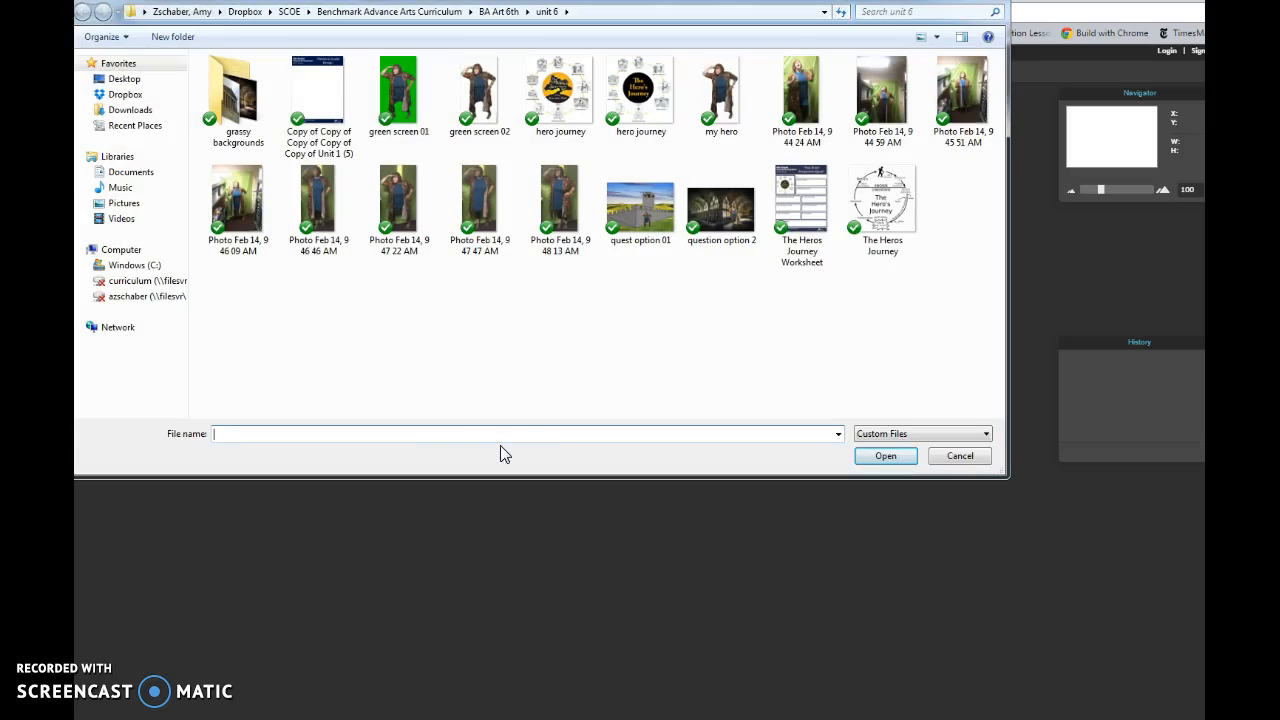
{"action": "double_click", "coordinate": [215, 115]}
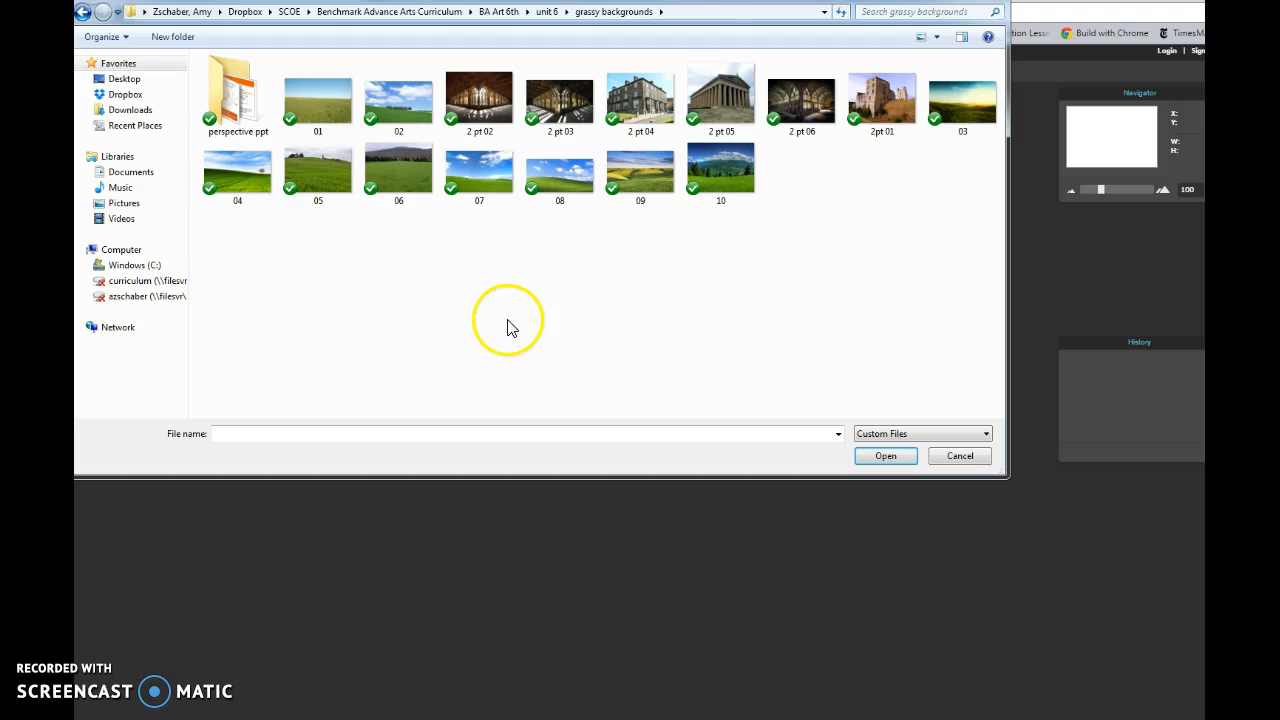
{"action": "left_click", "coordinate": [936, 37]}
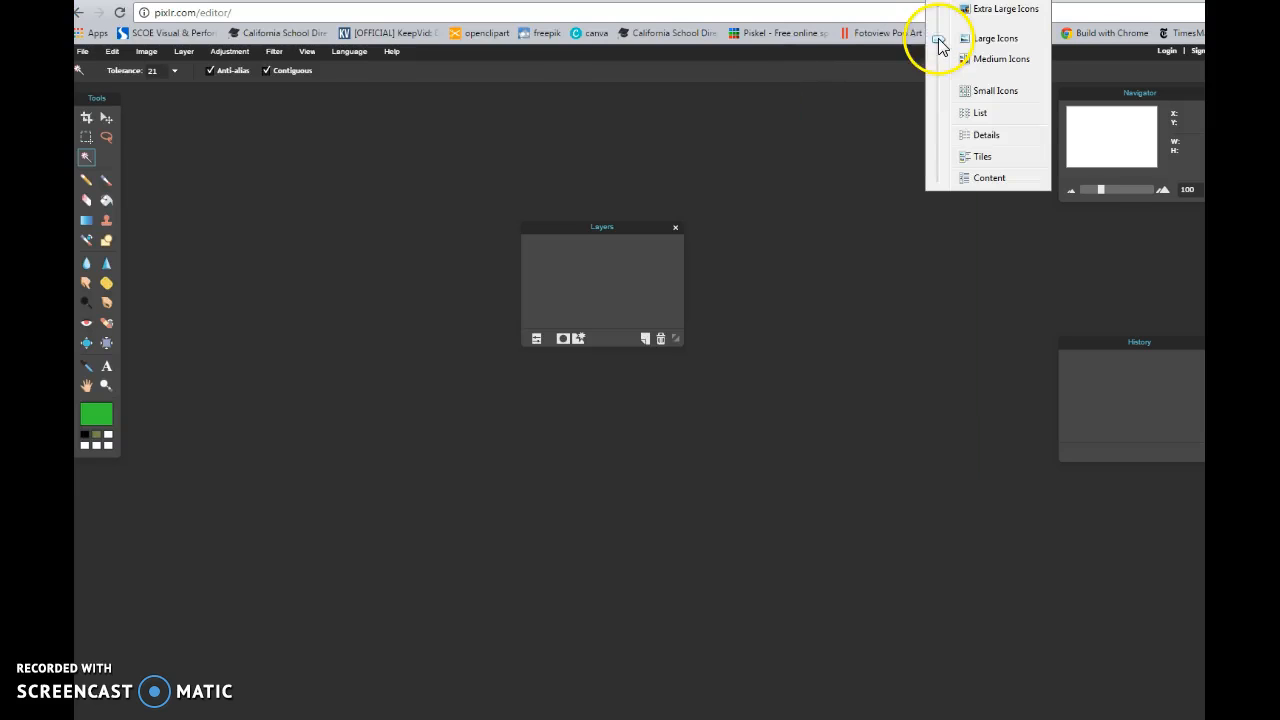
{"action": "left_click", "coordinate": [967, 115]}
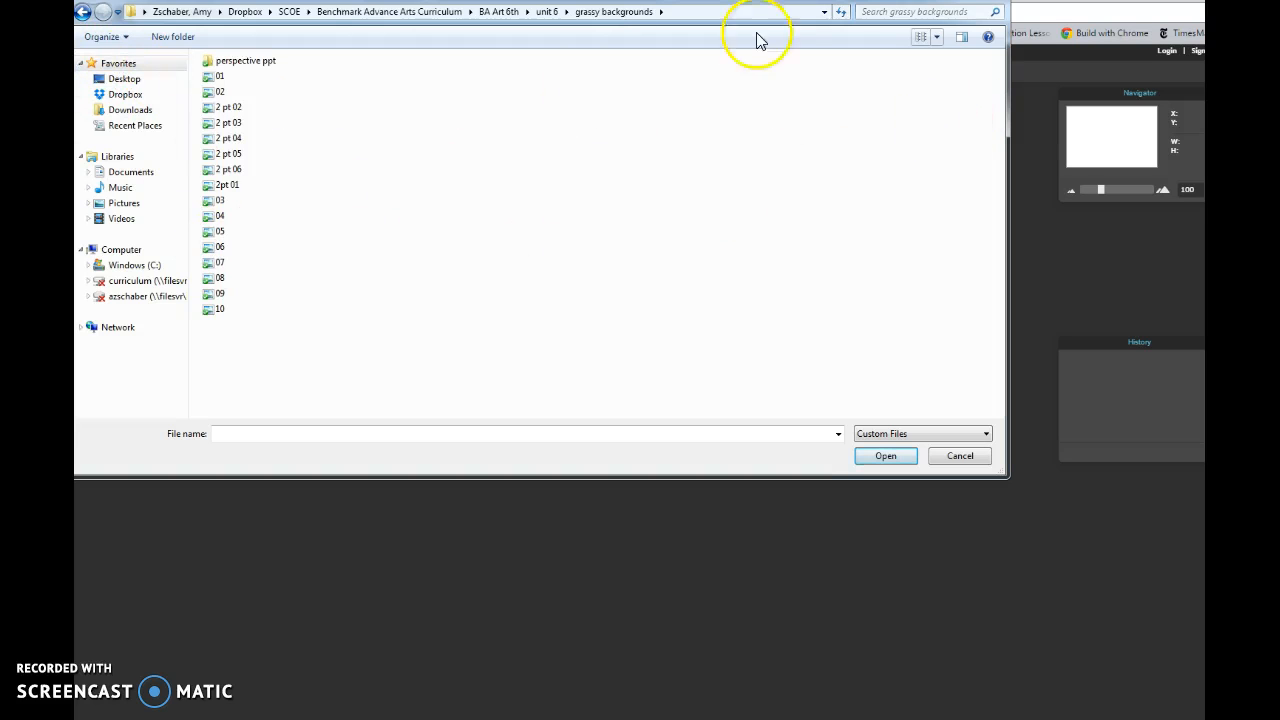
{"action": "left_click", "coordinate": [936, 37]}
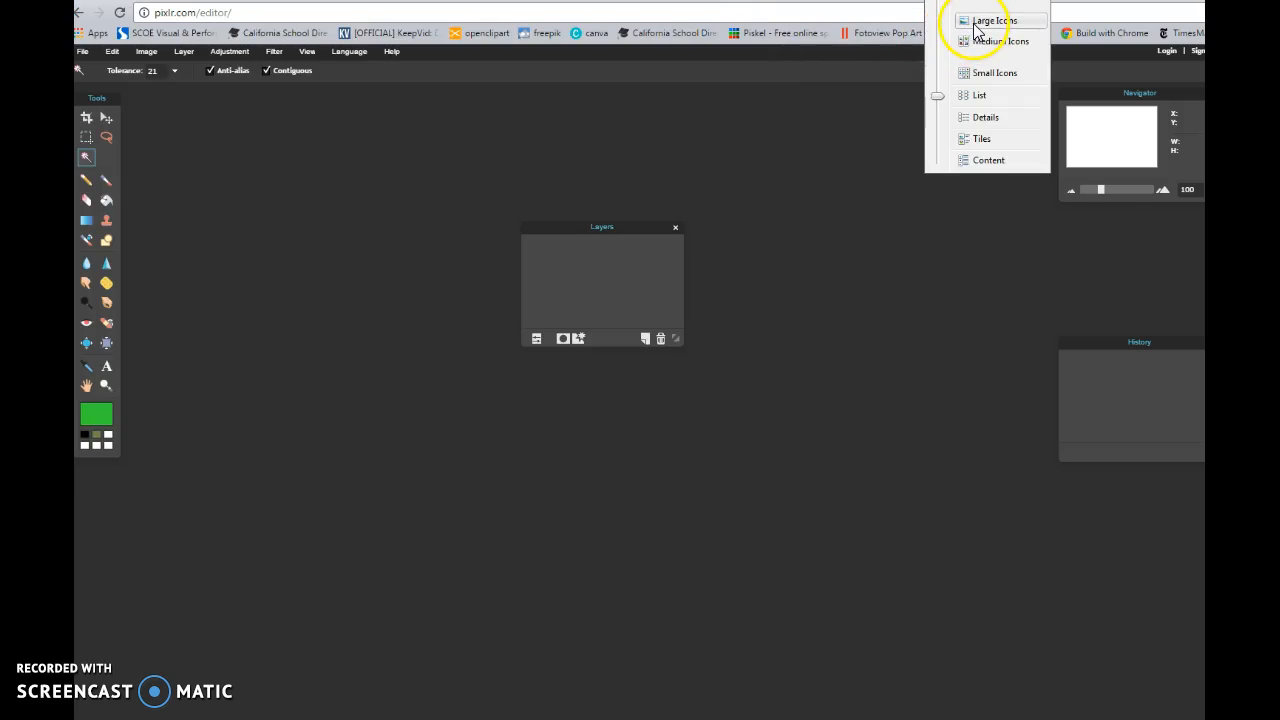
{"action": "left_click", "coordinate": [975, 26]}
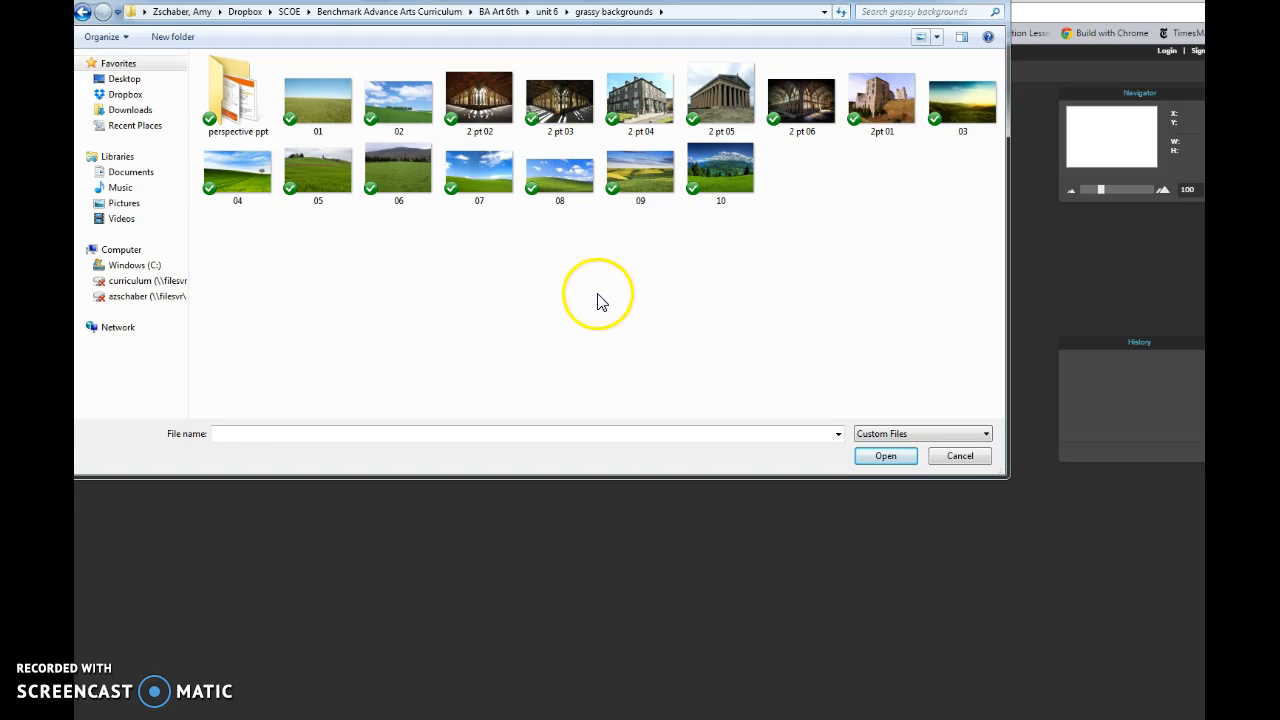
{"action": "left_click", "coordinate": [802, 130]}
{"action": "left_click", "coordinate": [884, 456]}
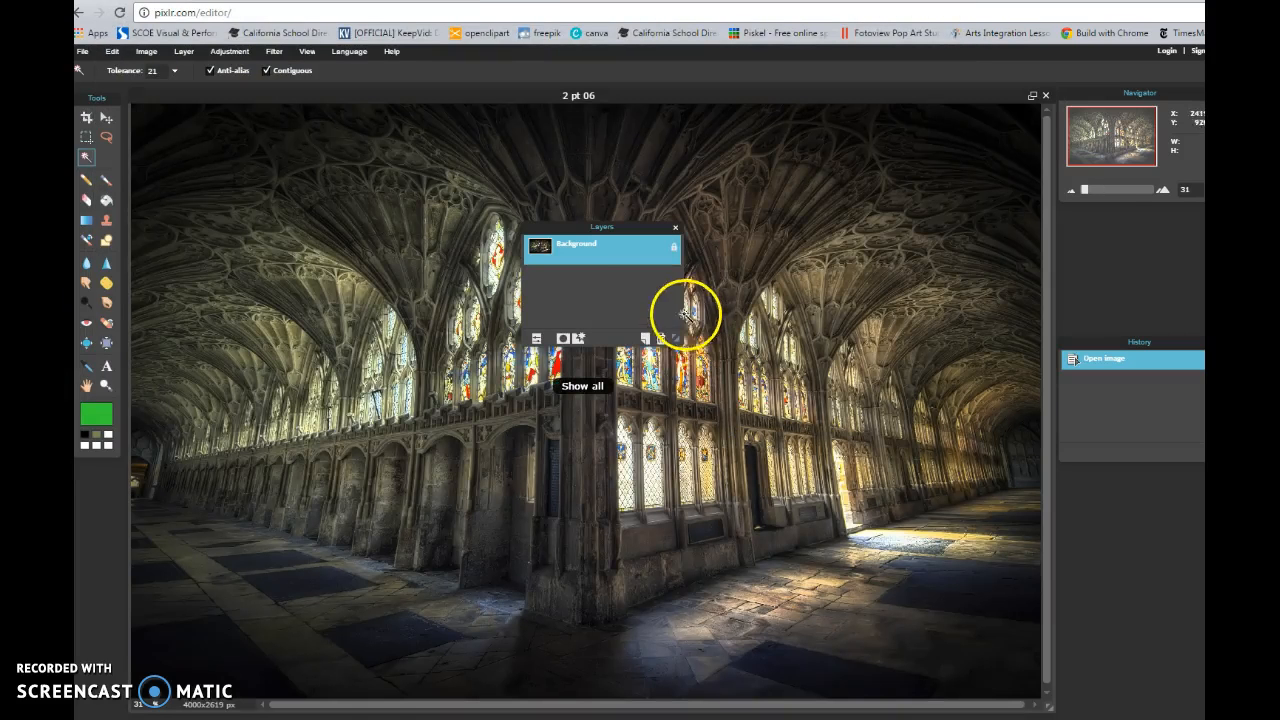
Step: Move the Layers palette just below the Navigator and resize the image to 1200 pixels wide with constrained proportions
{"action": "left_click_drag", "start_coordinate": [621, 226], "coordinate": [1130, 218]}
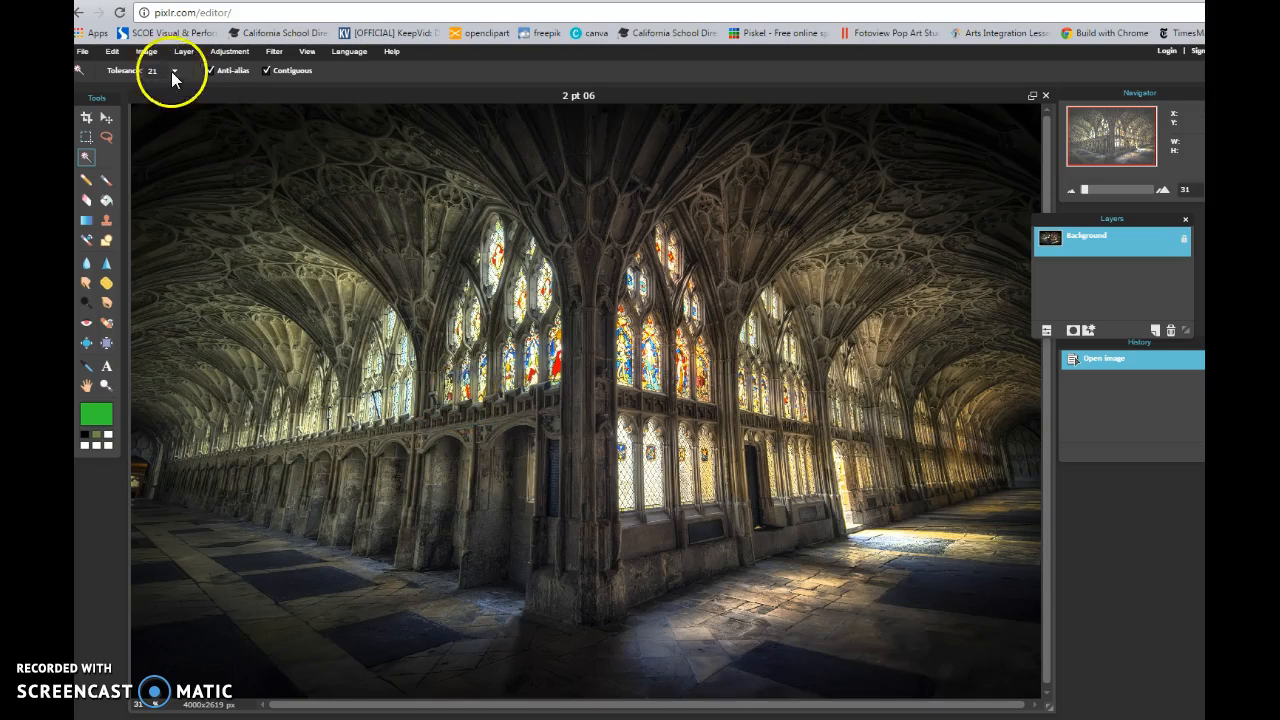
{"action": "left_click", "coordinate": [145, 52]}
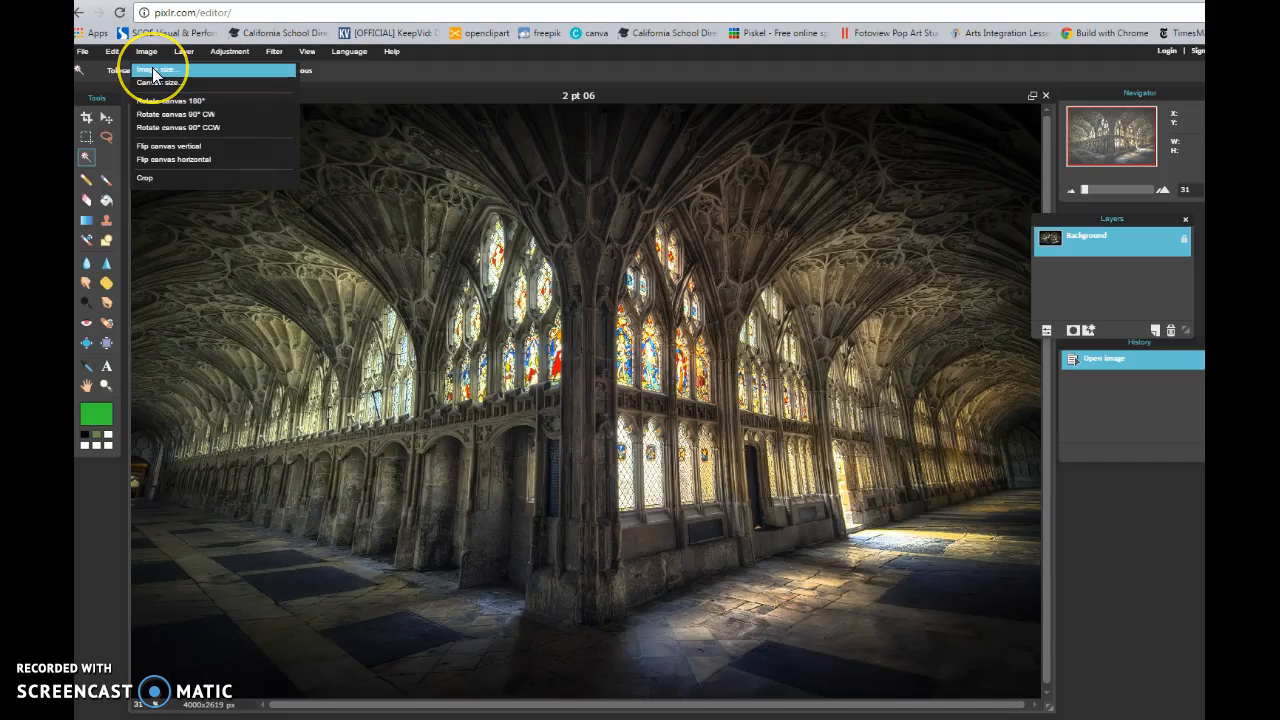
{"action": "left_click", "coordinate": [152, 69]}
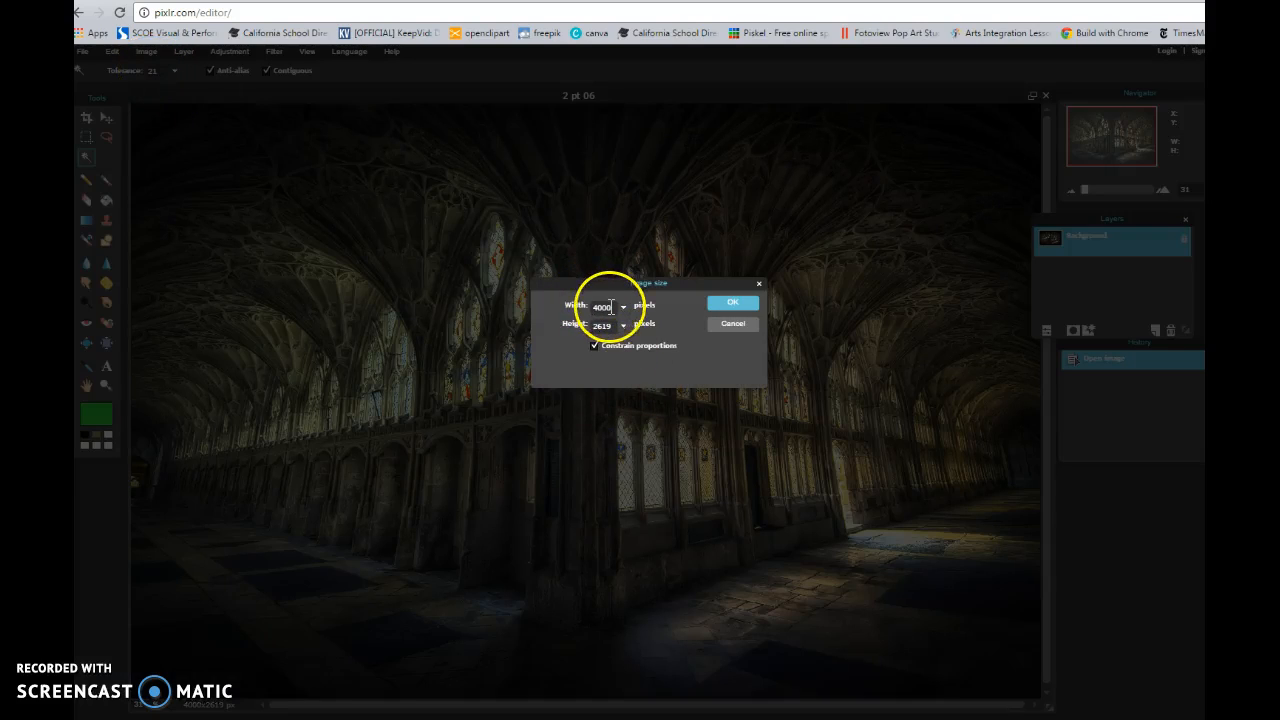
{"action": "left_click_drag", "start_coordinate": [614, 308], "coordinate": [588, 310]}
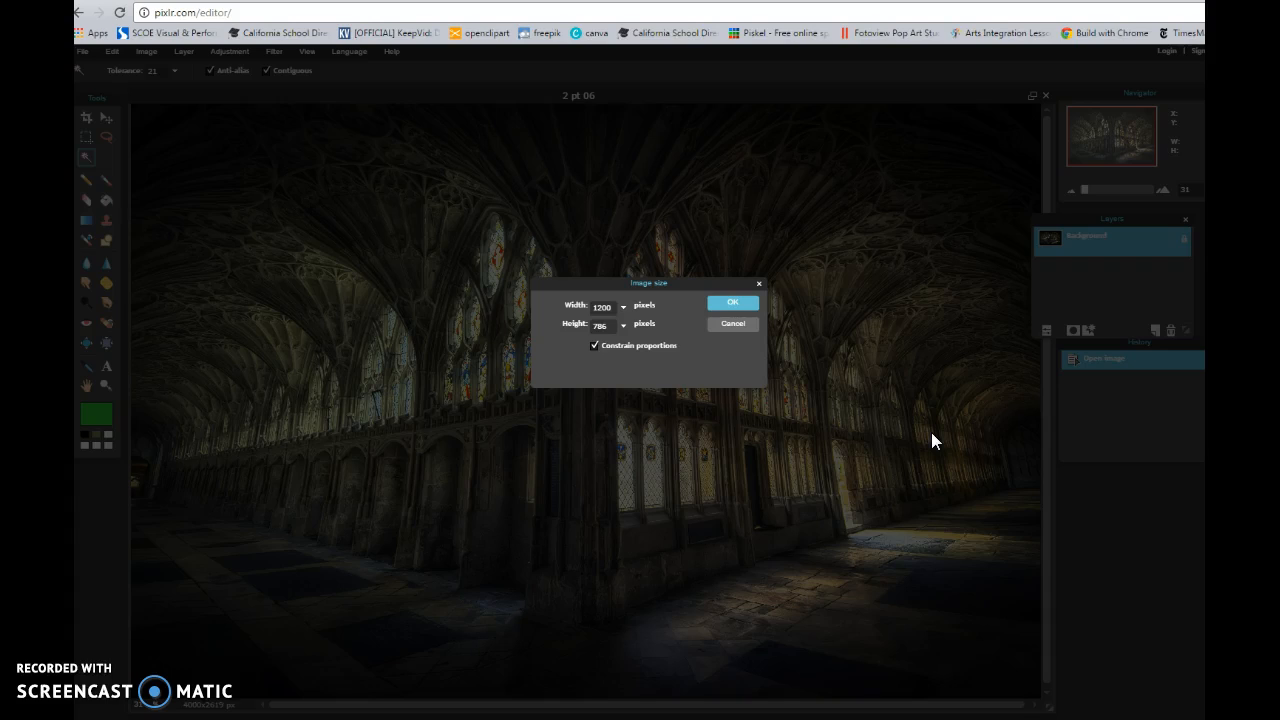
{"action": "left_click", "coordinate": [736, 303]}
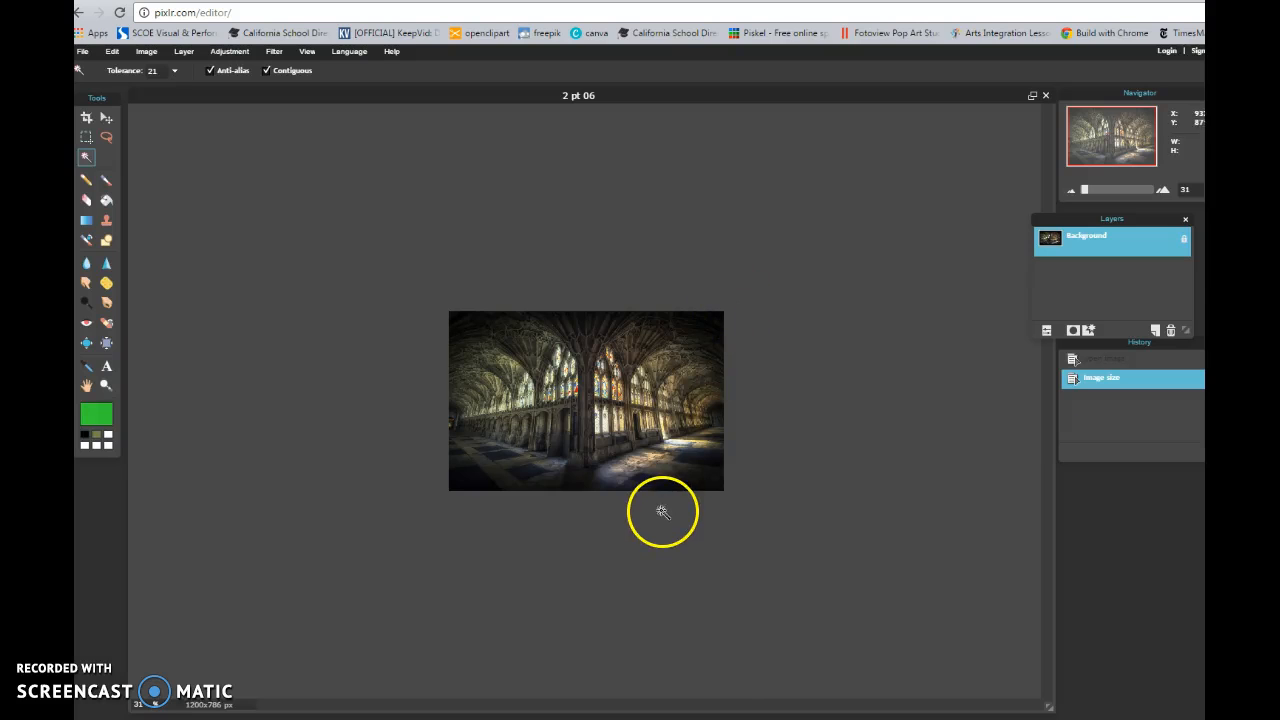
Step: Add the my hero image from the unit 6 folder as a layer above the cathedral background
{"action": "scroll", "coordinate": [663, 512], "scroll_direction": "up", "scroll_amount": 5}
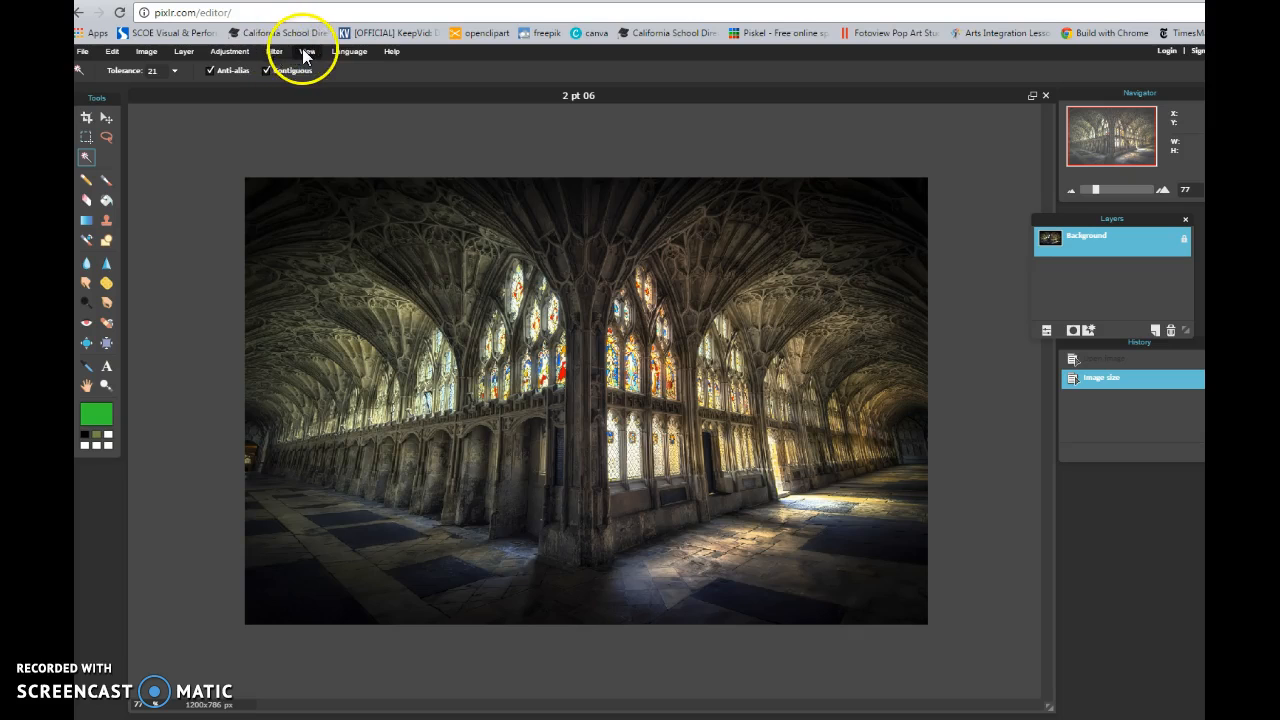
{"action": "left_click", "coordinate": [306, 52]}
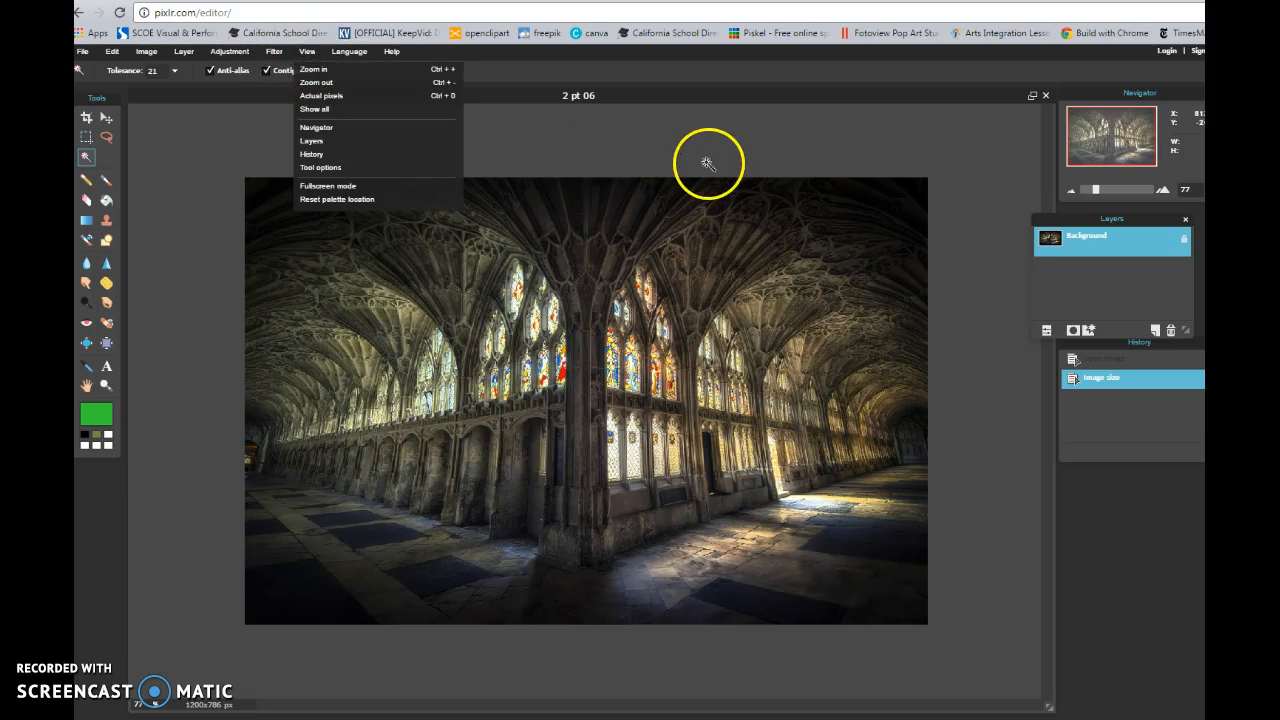
{"action": "left_click", "coordinate": [717, 94]}
{"action": "scroll", "coordinate": [785, 188], "scroll_direction": "up", "scroll_amount": 1}
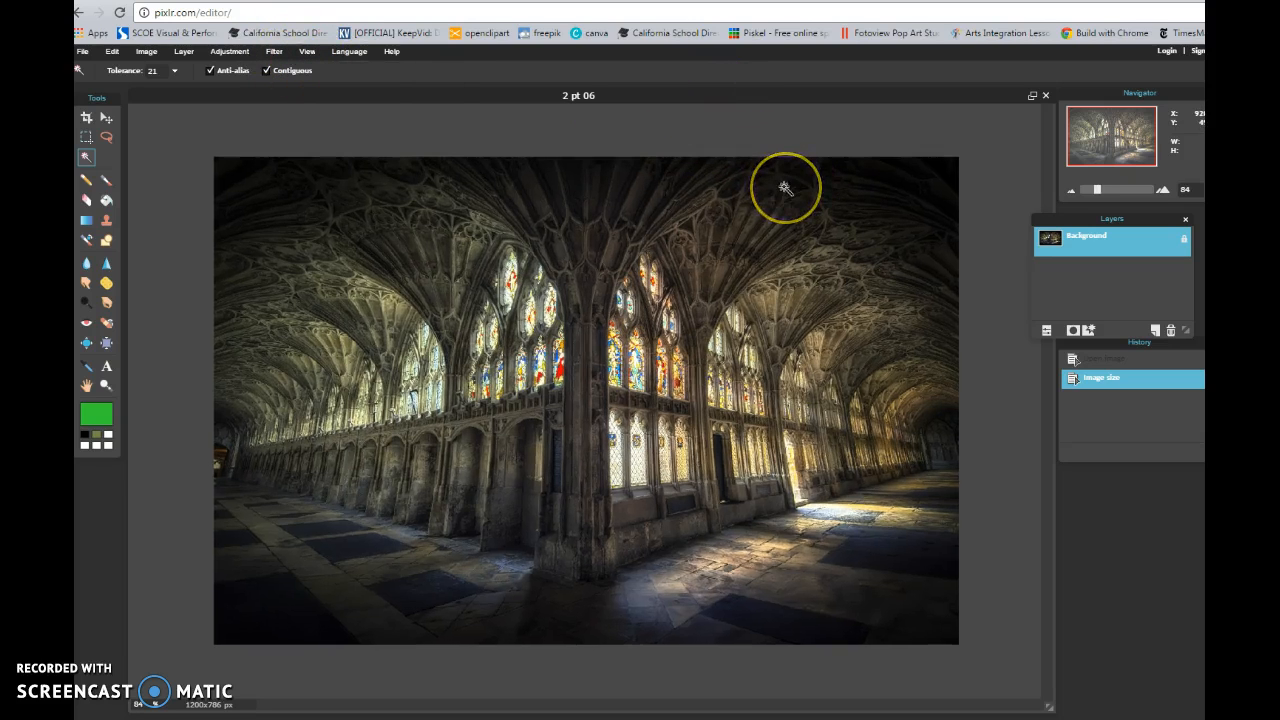
{"action": "scroll", "coordinate": [785, 188], "scroll_direction": "up", "scroll_amount": 1}
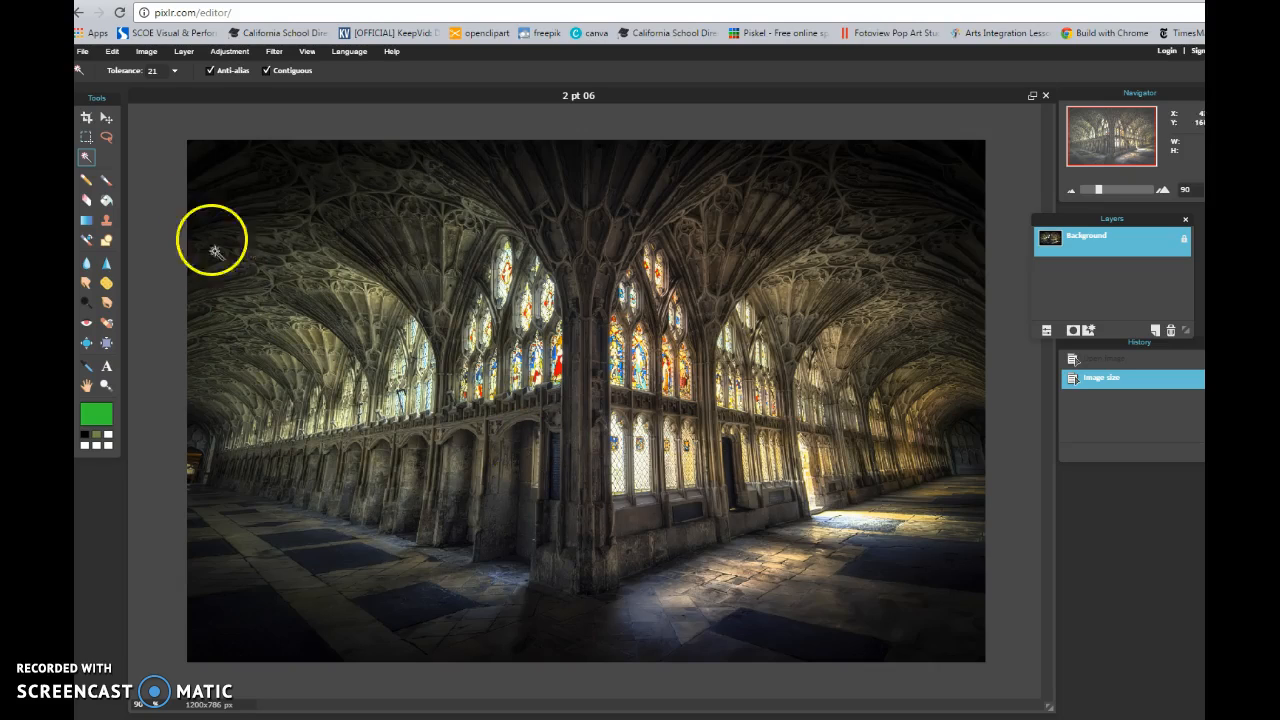
{"action": "left_click", "coordinate": [183, 58]}
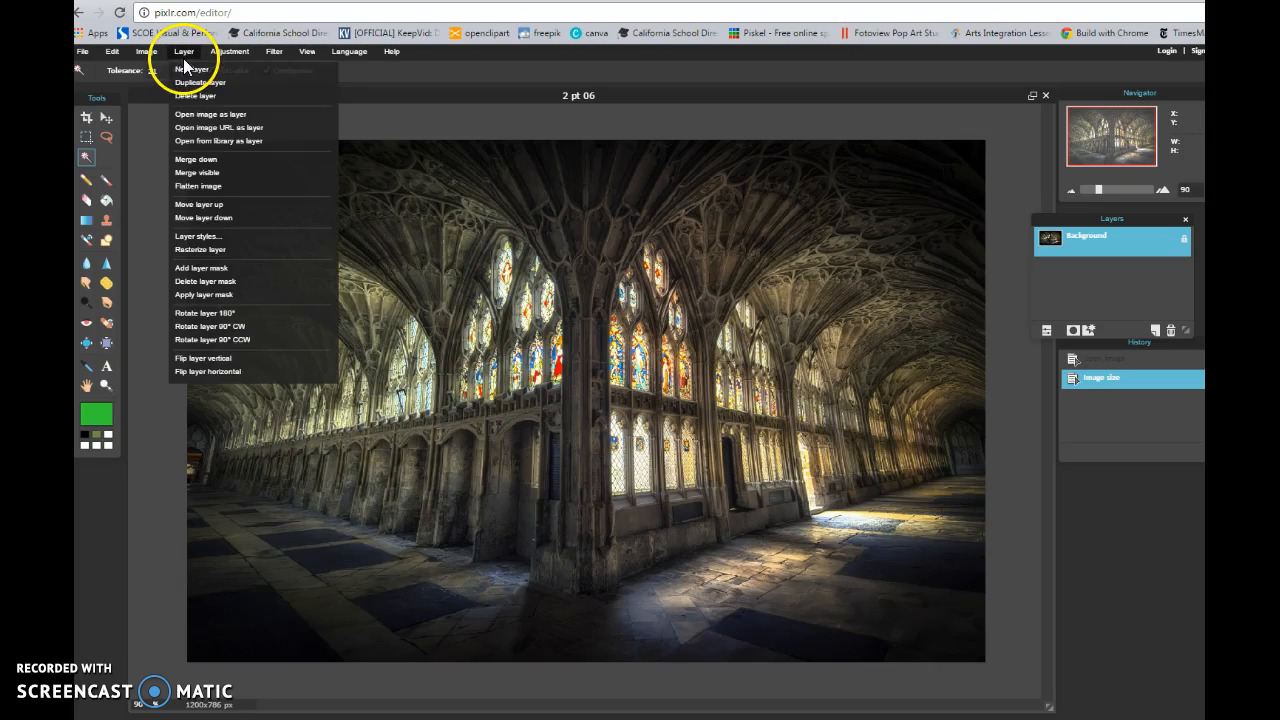
{"action": "left_click", "coordinate": [202, 112]}
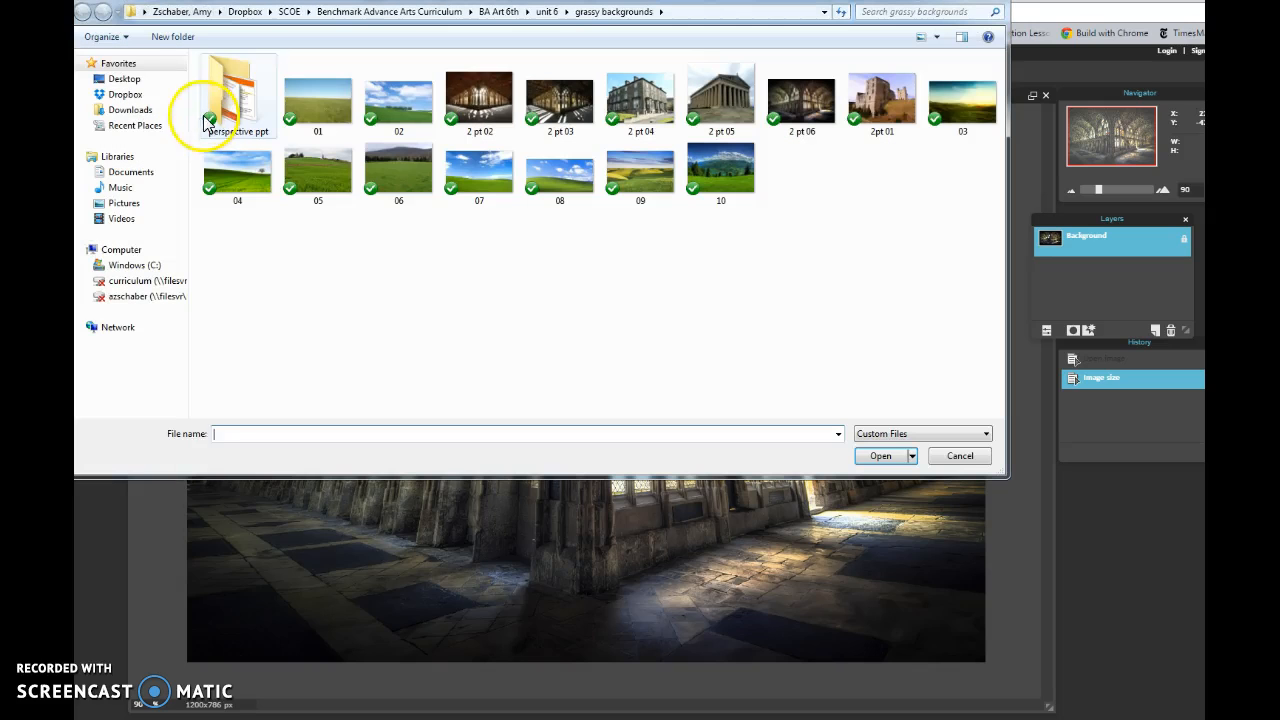
{"action": "left_click", "coordinate": [546, 11]}
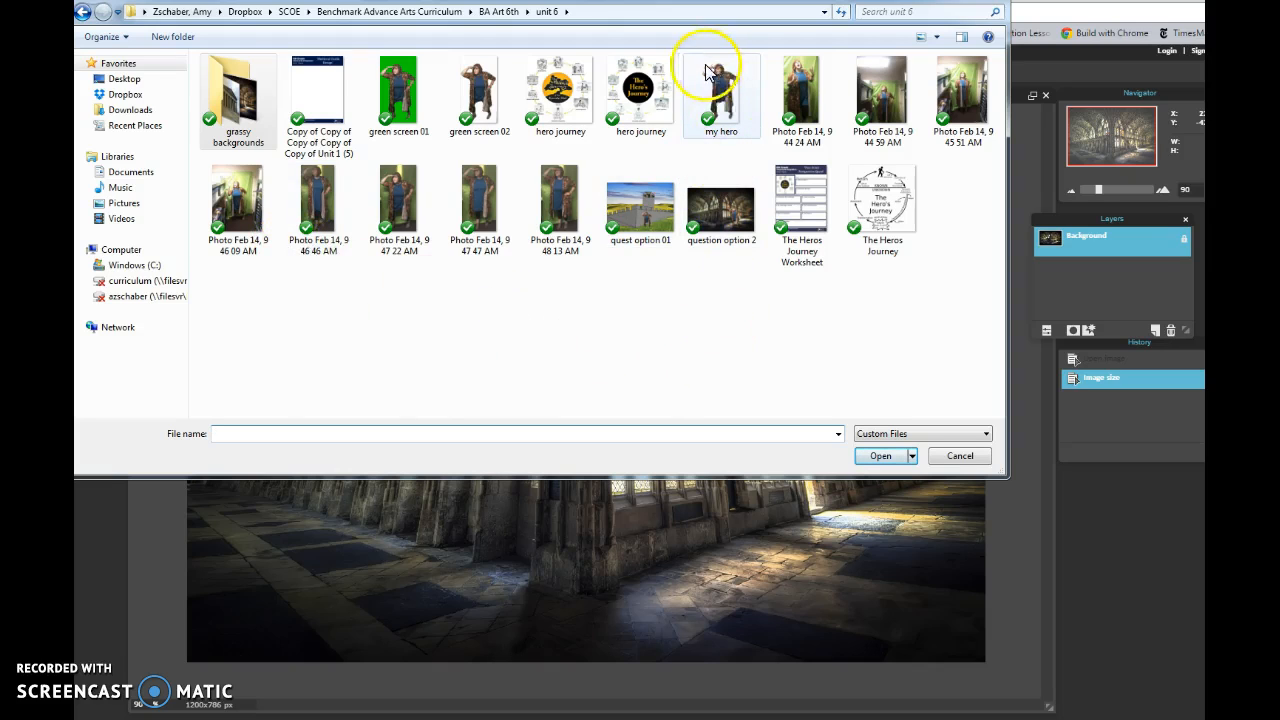
{"action": "left_click", "coordinate": [703, 135]}
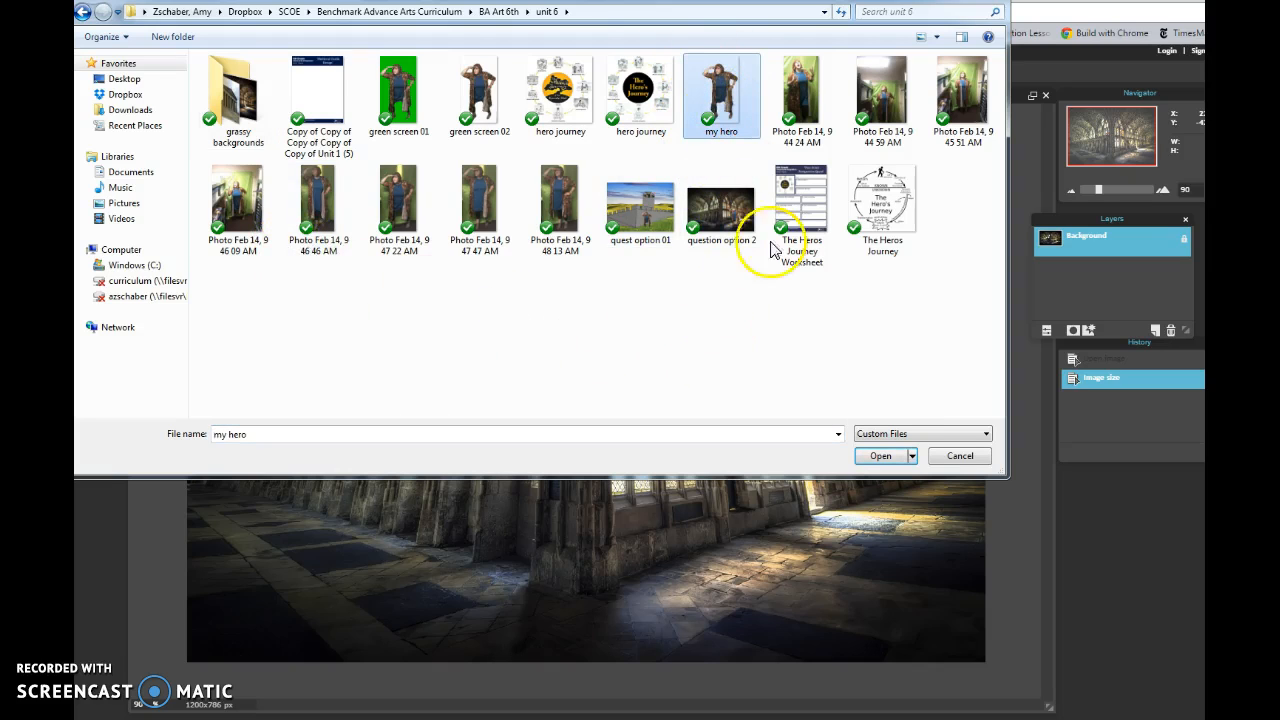
{"action": "left_click", "coordinate": [880, 458]}
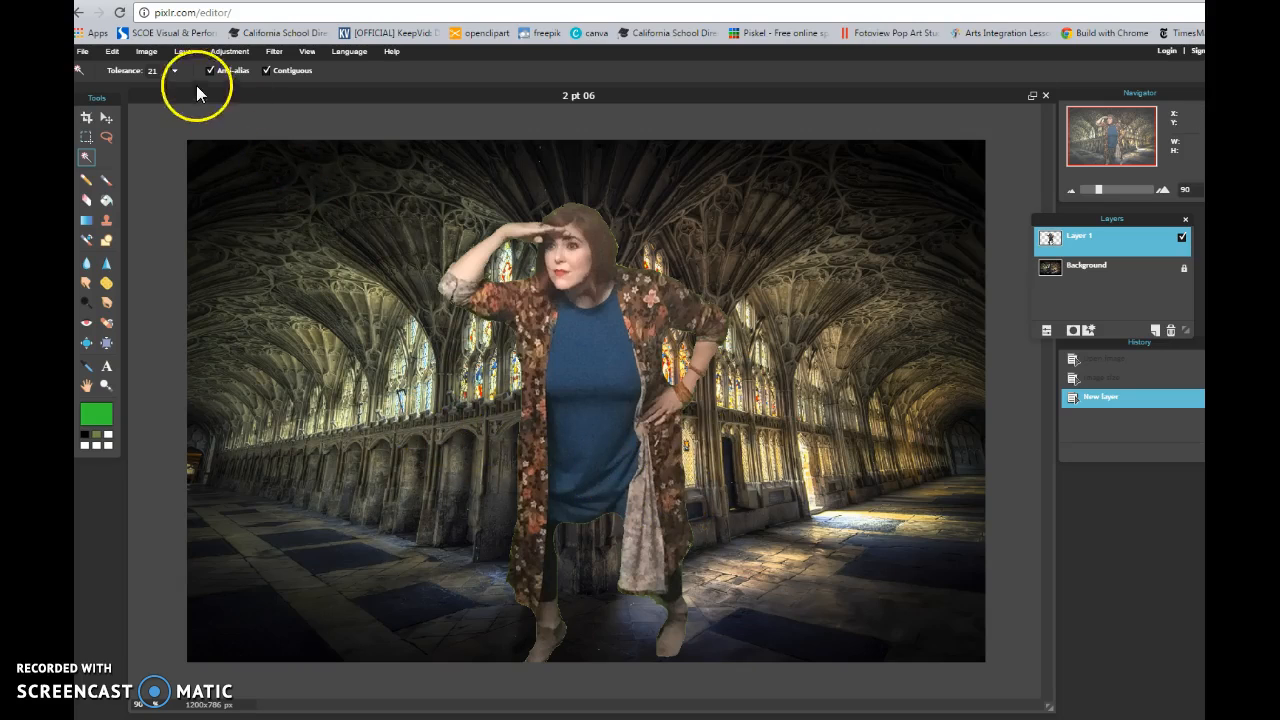
Step: Scale the hero figure down with Free transform and try it at different sizes in the right-hand corridor
{"action": "left_click", "coordinate": [112, 51]}
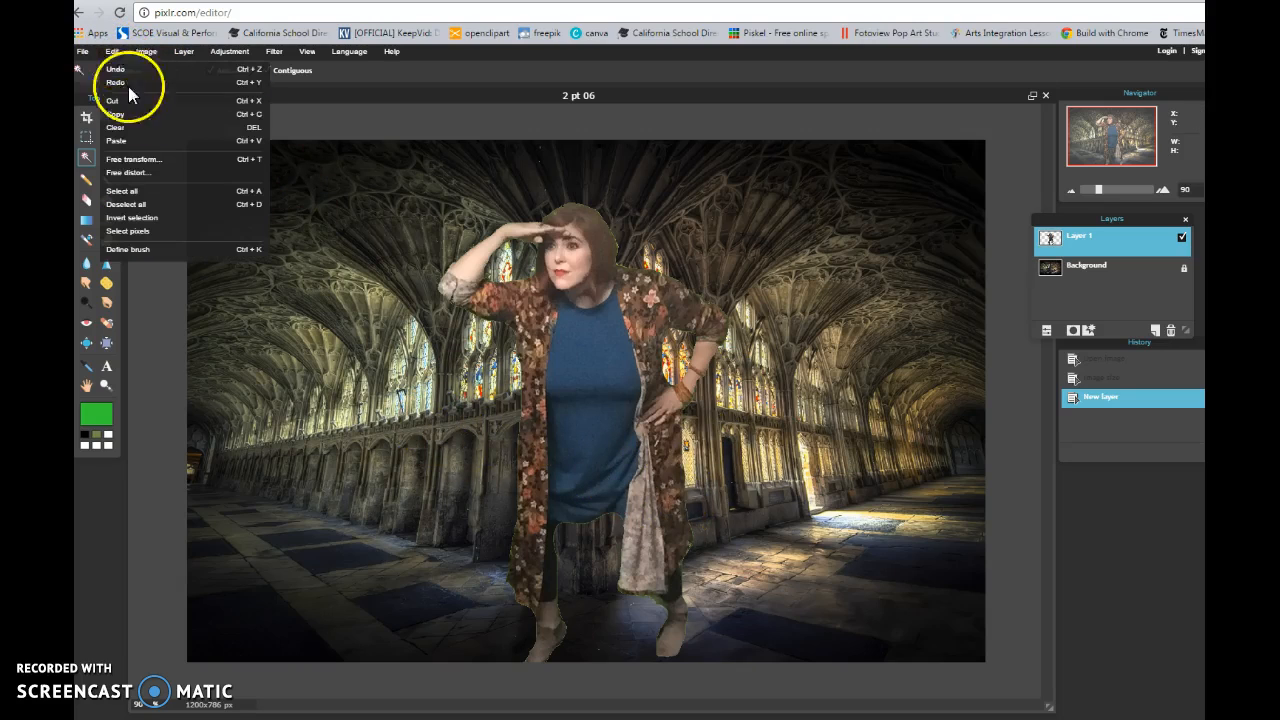
{"action": "left_click", "coordinate": [141, 158]}
{"action": "left_click_drag", "start_coordinate": [436, 139], "coordinate": [517, 287]}
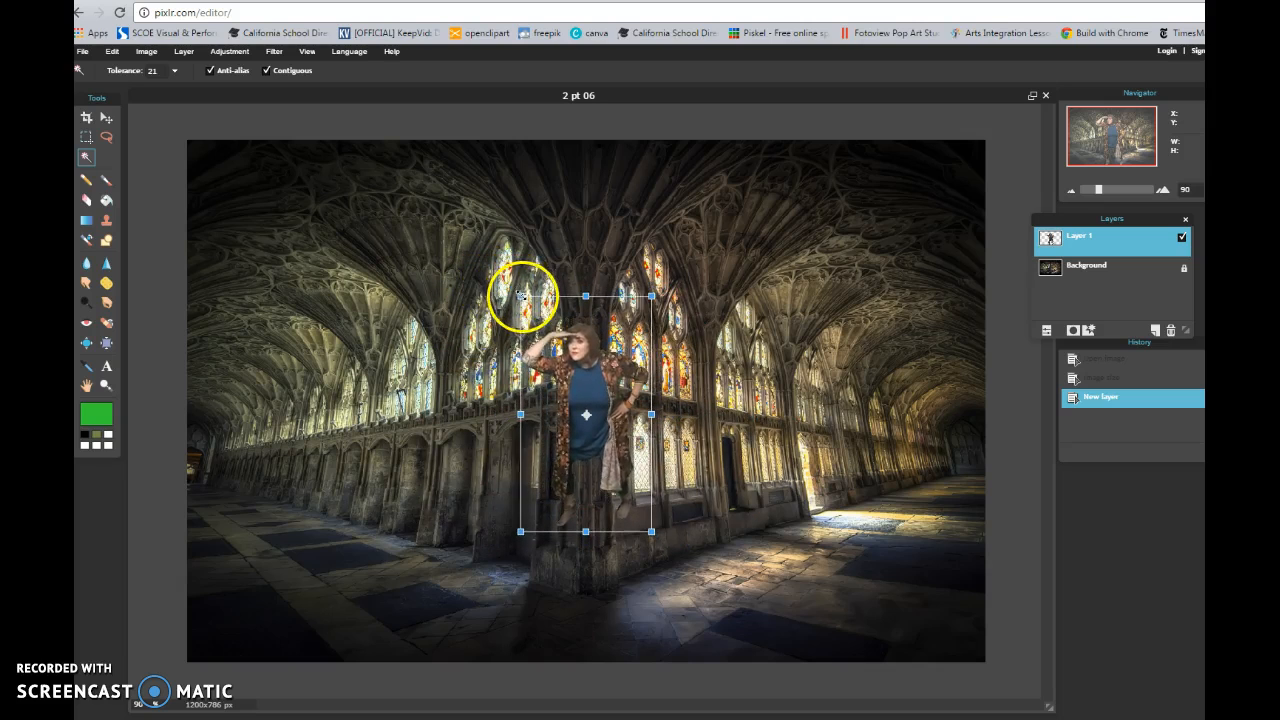
{"action": "left_click_drag", "start_coordinate": [596, 387], "coordinate": [926, 368]}
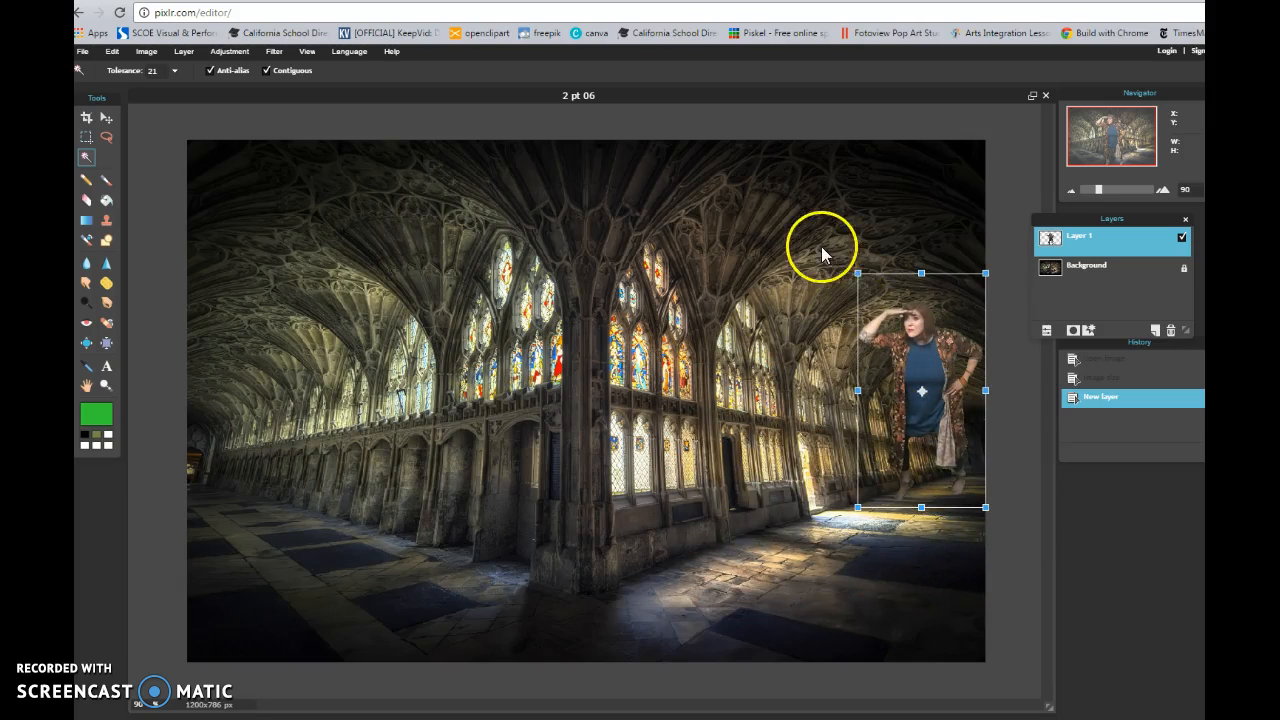
{"action": "left_click_drag", "start_coordinate": [857, 272], "coordinate": [950, 452]}
{"action": "left_click_drag", "start_coordinate": [922, 405], "coordinate": [884, 305]}
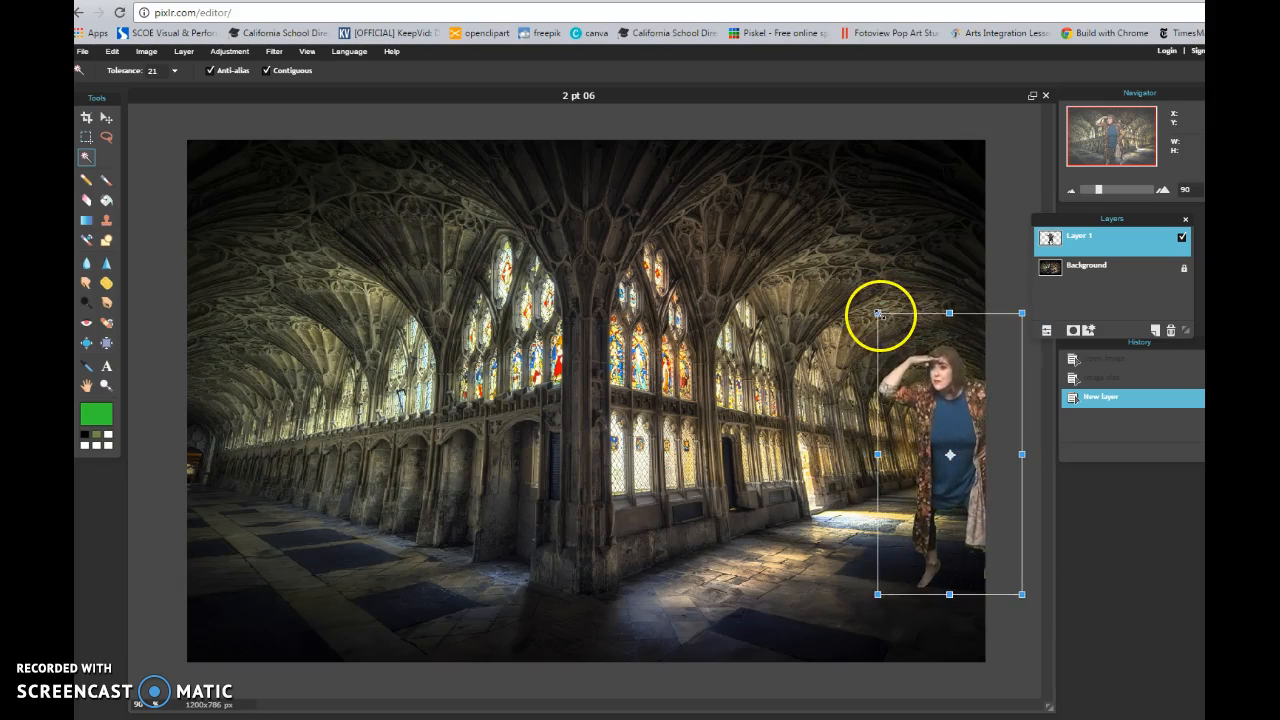
Step: Move the hero figure onto the left corridor's floor beside the central column, shrink it slightly and apply the transform
{"action": "left_click_drag", "start_coordinate": [966, 426], "coordinate": [454, 456]}
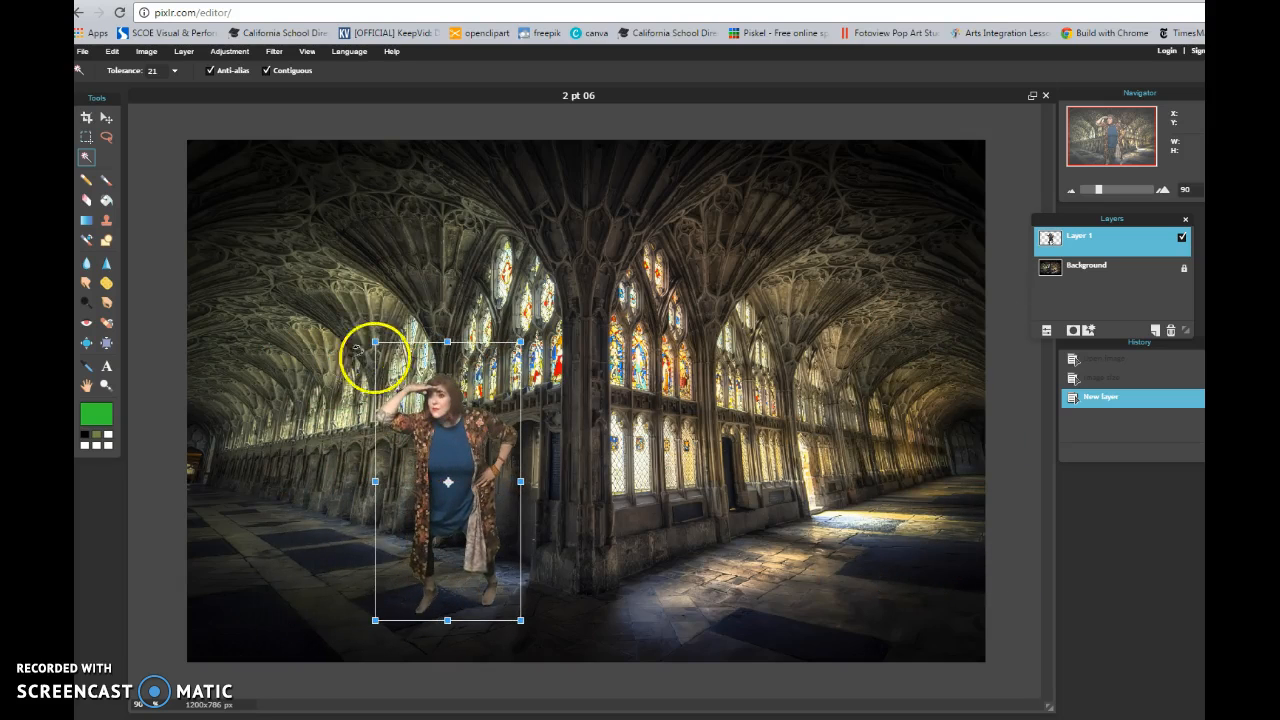
{"action": "left_click_drag", "start_coordinate": [375, 343], "coordinate": [383, 352]}
{"action": "left_click_drag", "start_coordinate": [429, 451], "coordinate": [436, 471]}
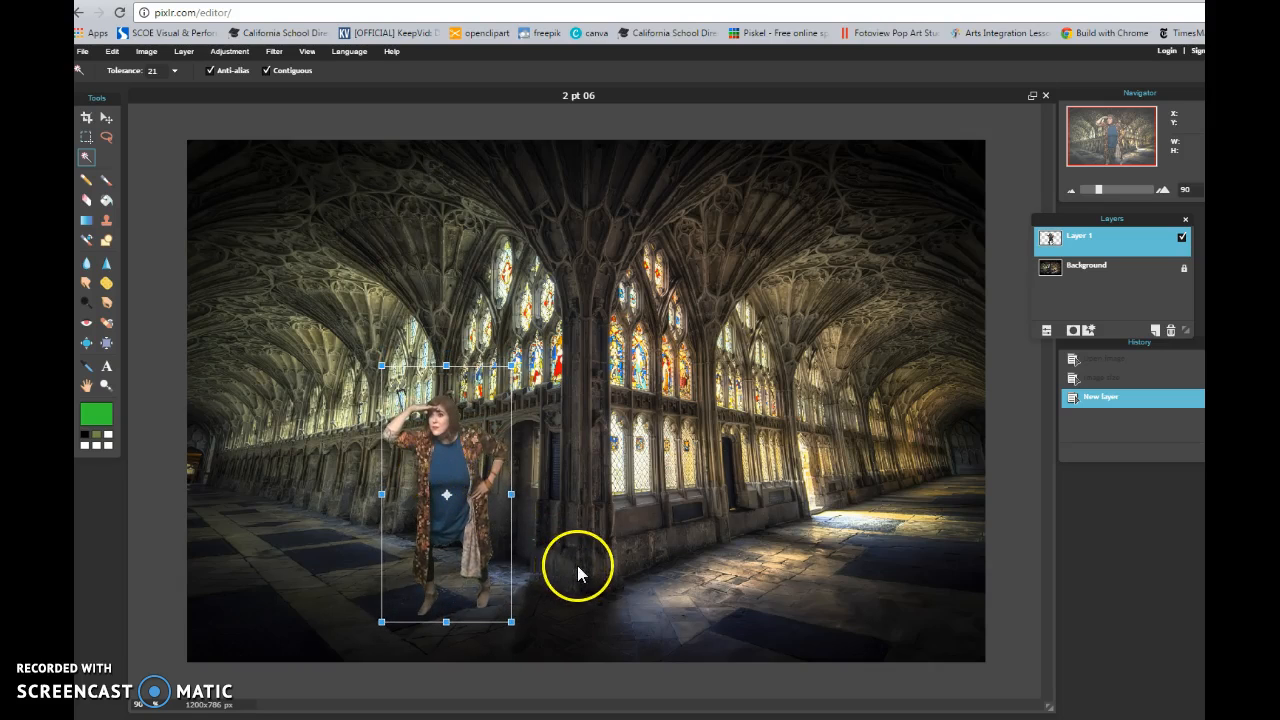
{"action": "left_click", "coordinate": [594, 563]}
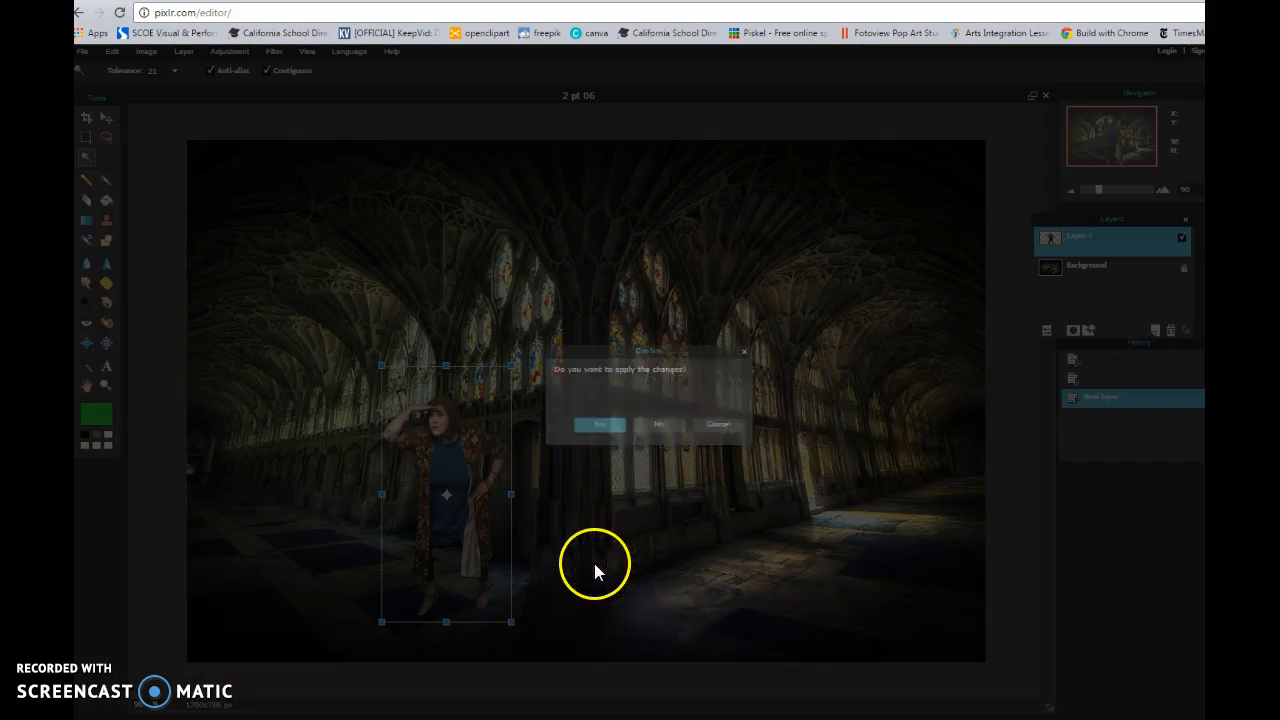
{"action": "left_click", "coordinate": [598, 424]}
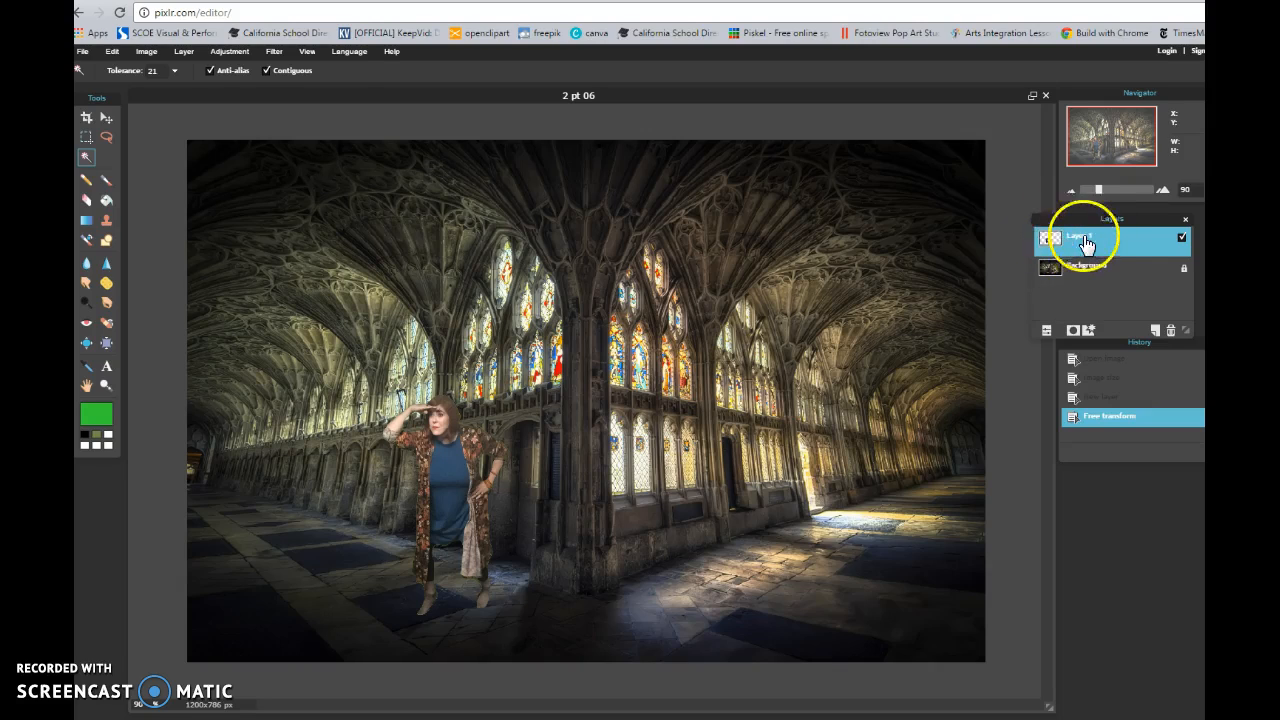
Step: Adjust the hero layer's Brightness & Contrast with brightness 1 and a moderately increased contrast
{"action": "left_click", "coordinate": [236, 54]}
{"action": "left_click", "coordinate": [236, 71]}
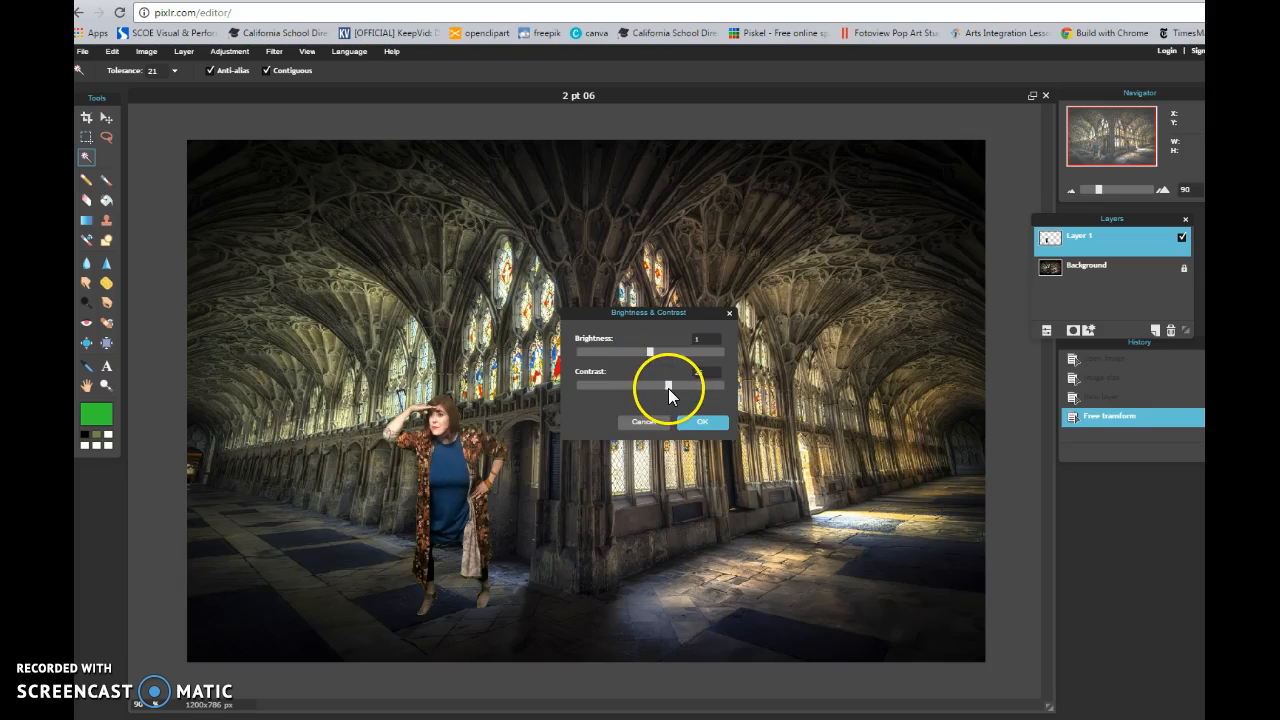
{"action": "left_click", "coordinate": [701, 423]}
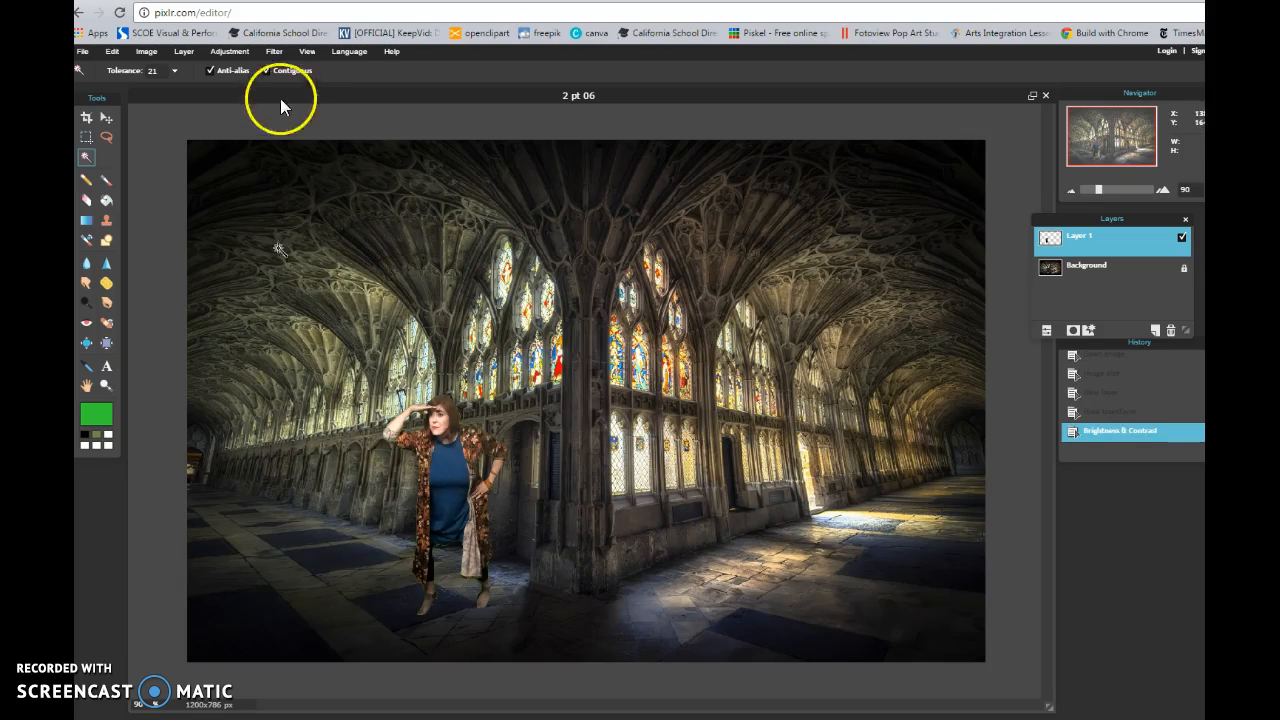
Step: Raise the hero layer's saturation to 19 with Hue & Saturation
{"action": "left_click", "coordinate": [236, 51]}
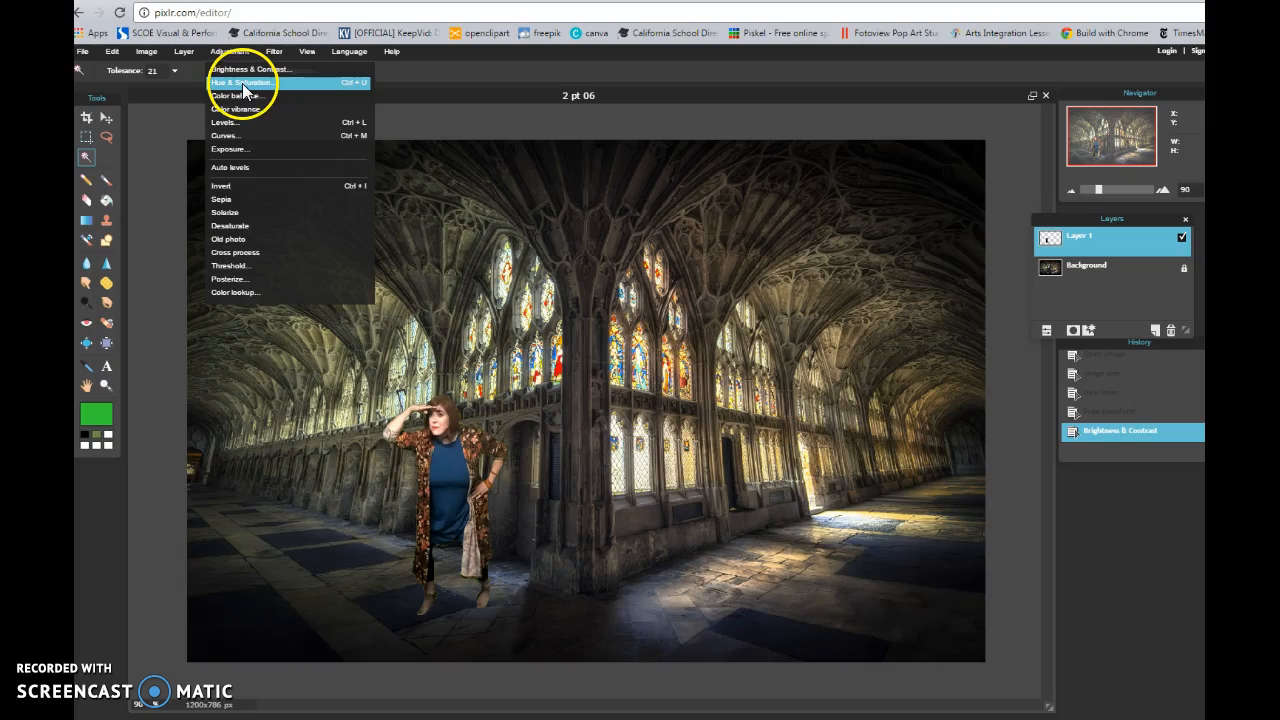
{"action": "left_click", "coordinate": [244, 83]}
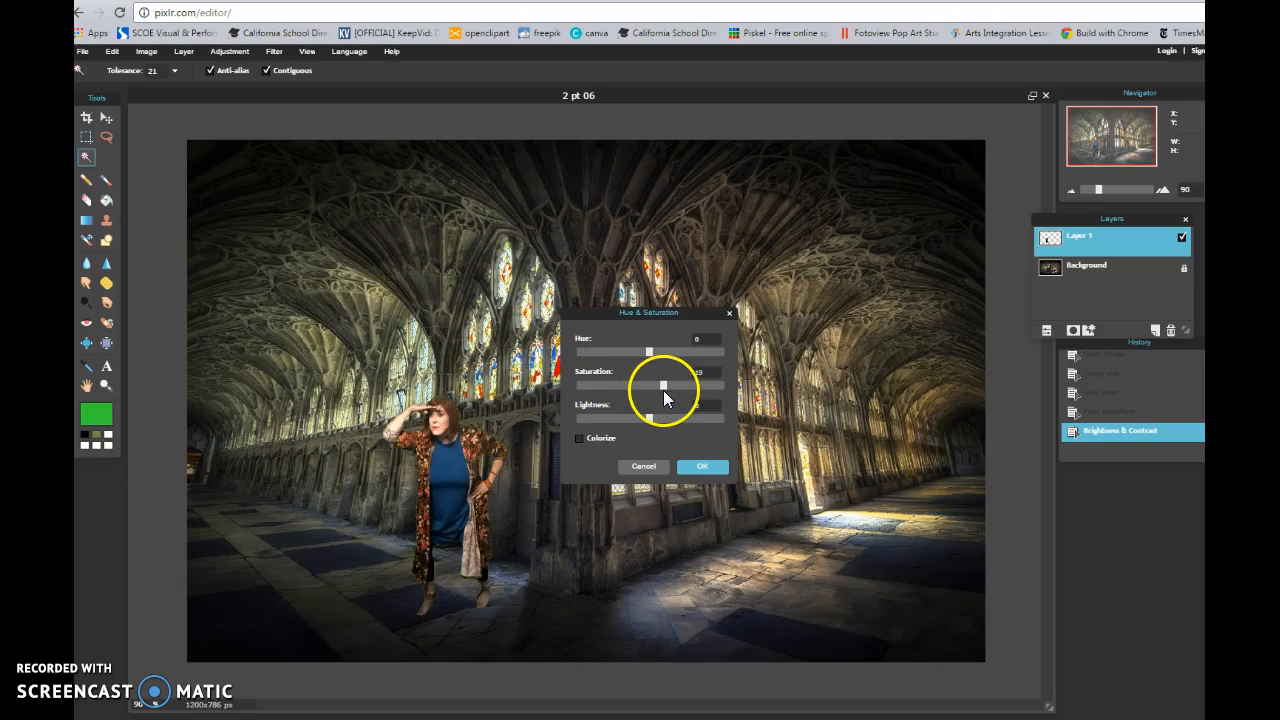
{"action": "left_click", "coordinate": [716, 472]}
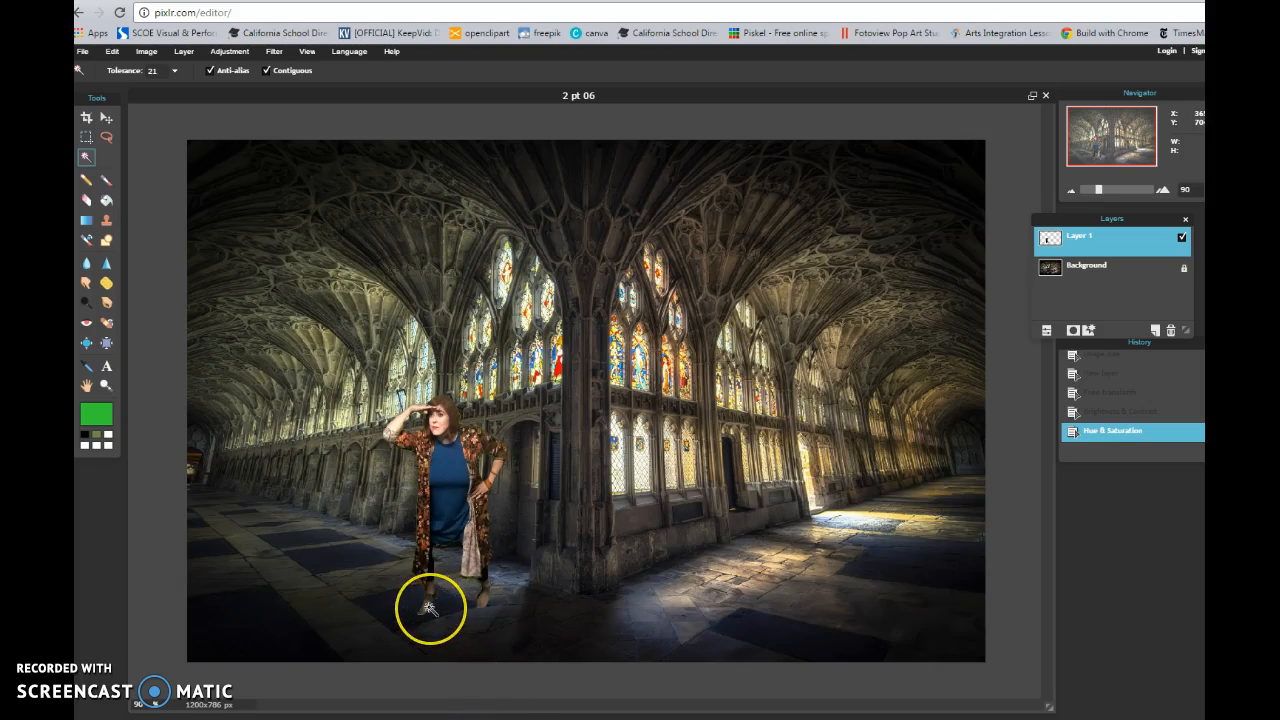
Step: Add a new empty layer above the hero layer
{"action": "left_click", "coordinate": [1155, 331]}
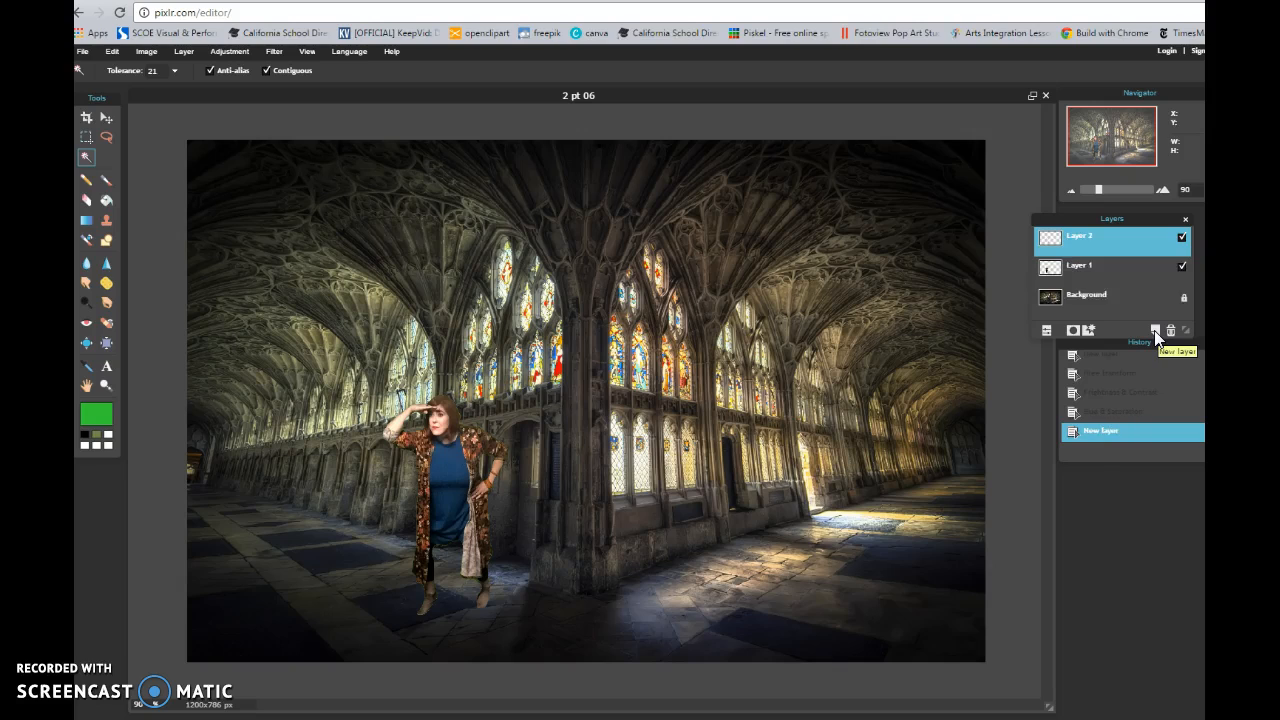
Step: Move the new empty layer beneath the hero layer and rename it shadow
{"action": "left_click", "coordinate": [1078, 272]}
{"action": "left_click_drag", "start_coordinate": [1078, 272], "coordinate": [1080, 234]}
{"action": "left_click", "coordinate": [1078, 274]}
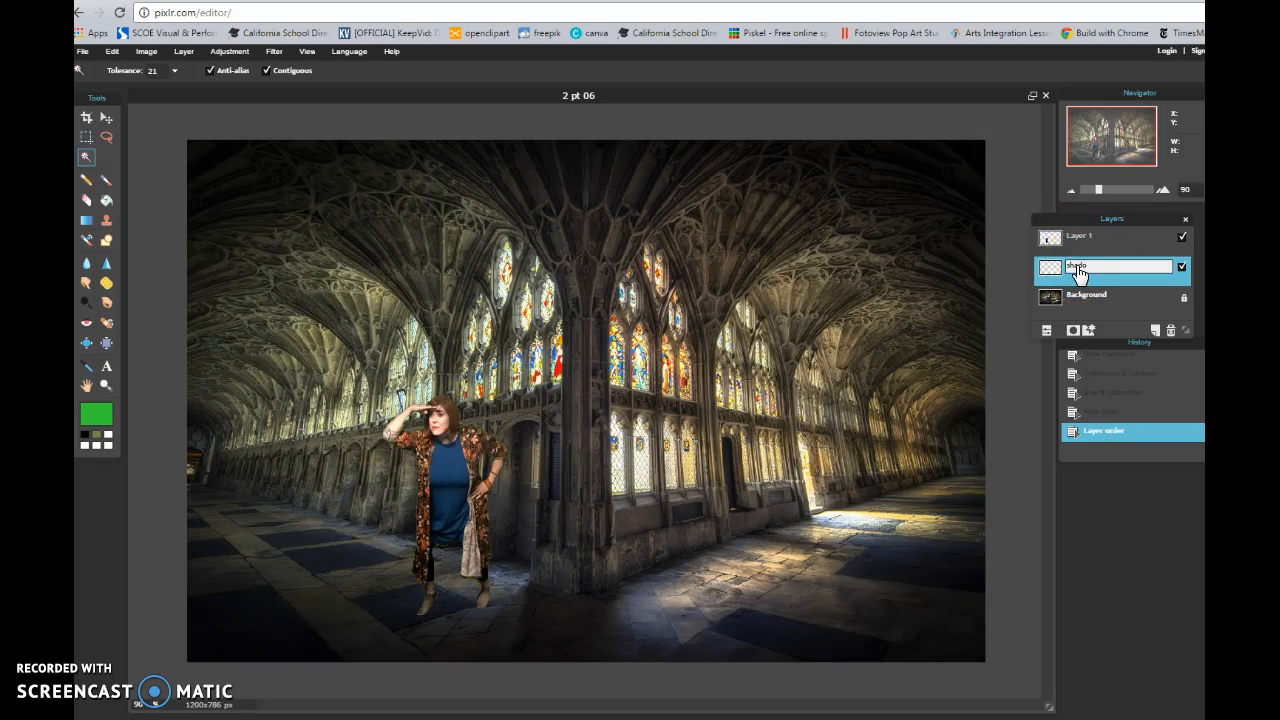
{"action": "left_click", "coordinate": [1085, 270]}
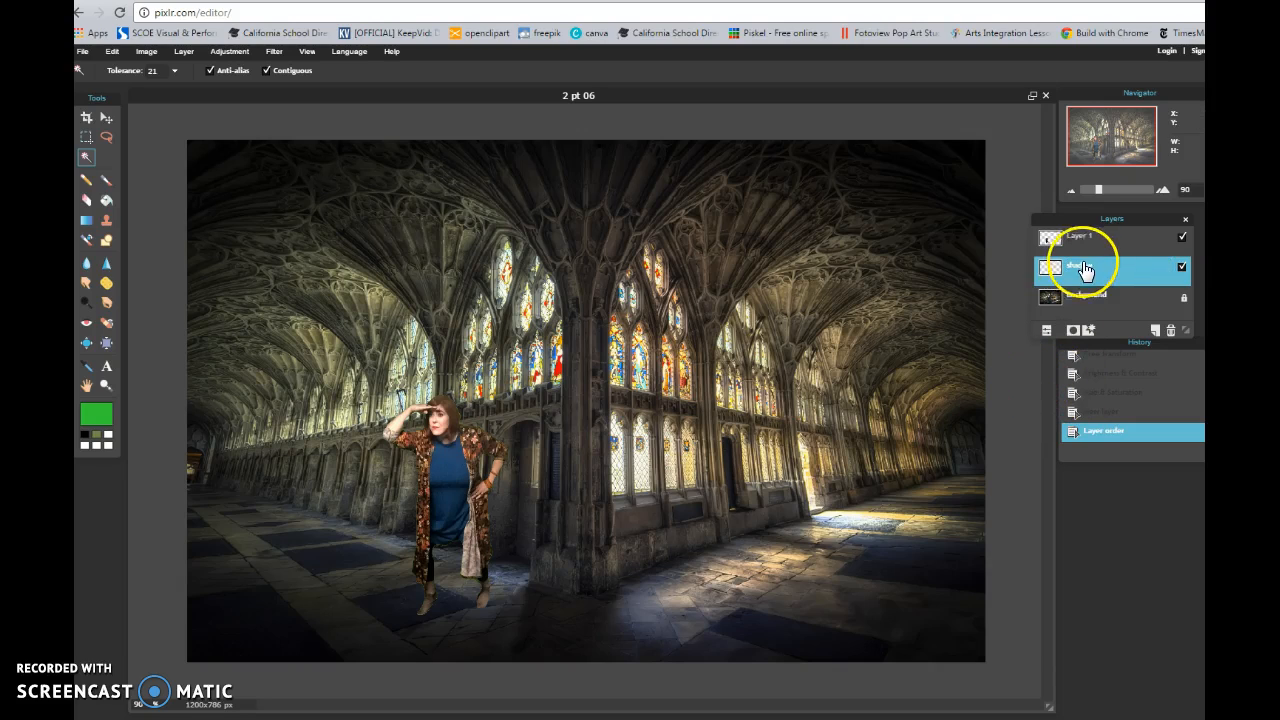
Step: Choose the Brush tool and set its painting colour to black
{"action": "left_click", "coordinate": [105, 181]}
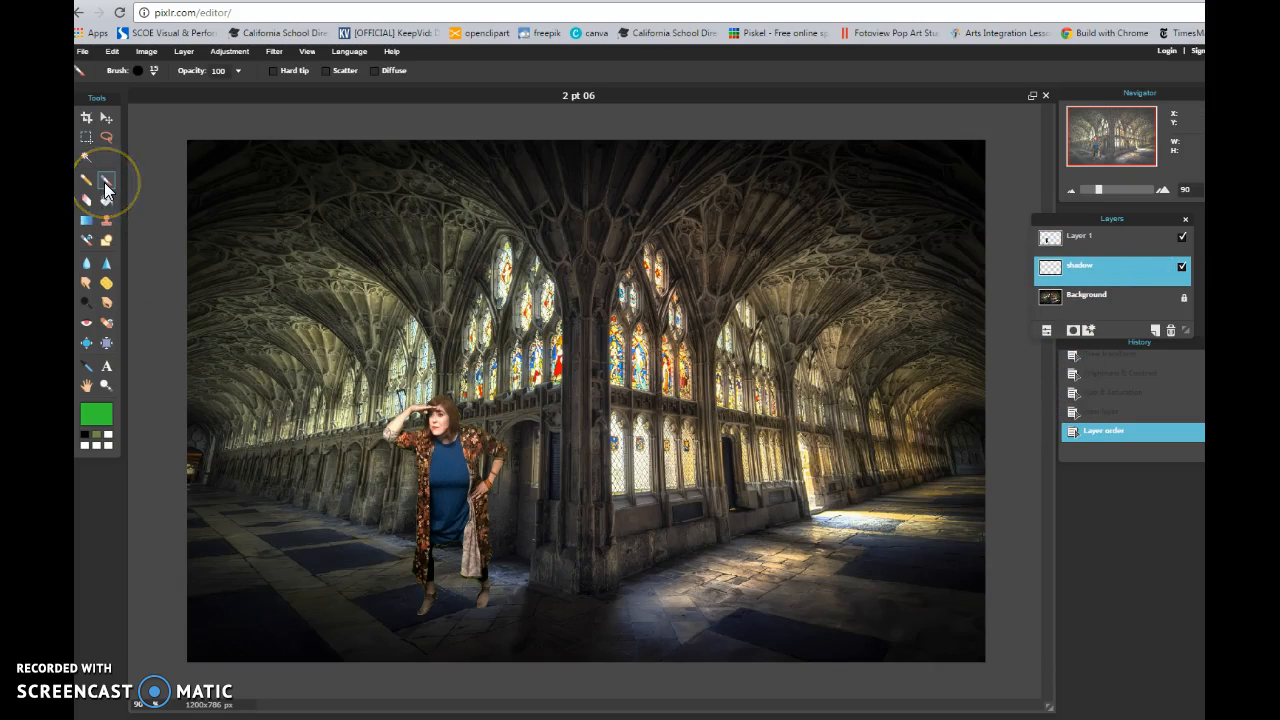
{"action": "left_click", "coordinate": [96, 413]}
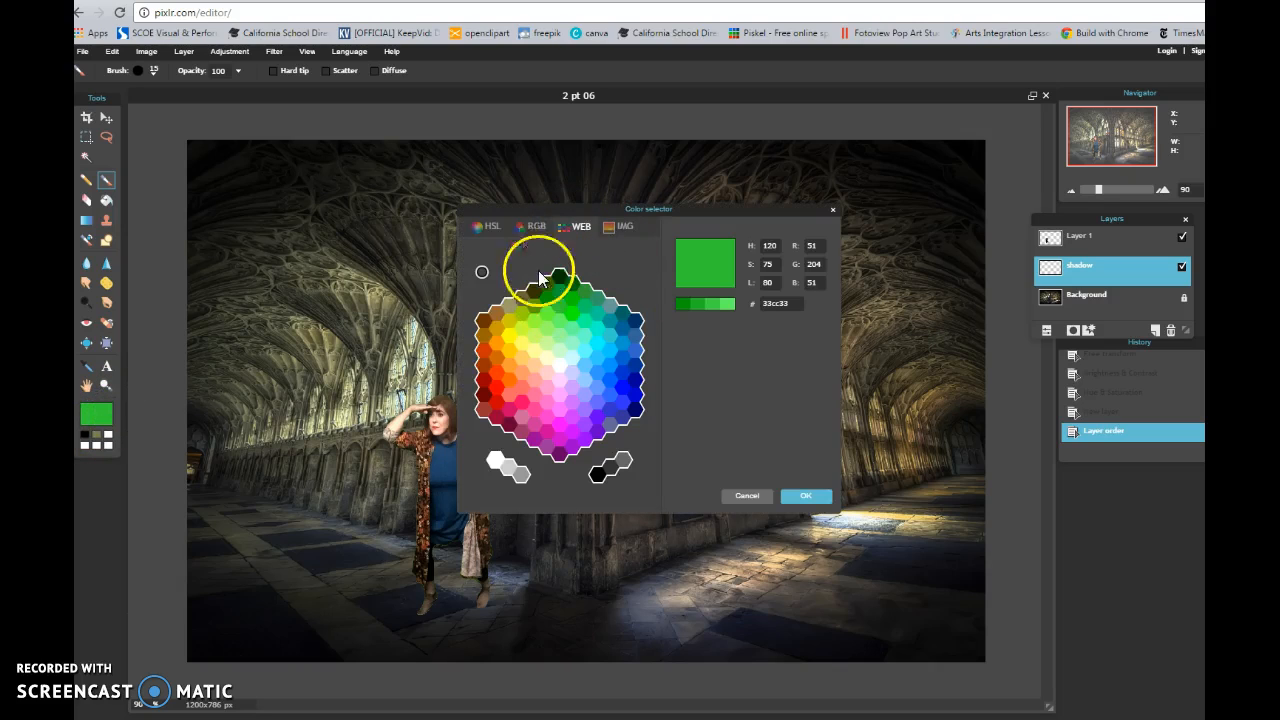
{"action": "left_click", "coordinate": [598, 476]}
{"action": "left_click", "coordinate": [807, 496]}
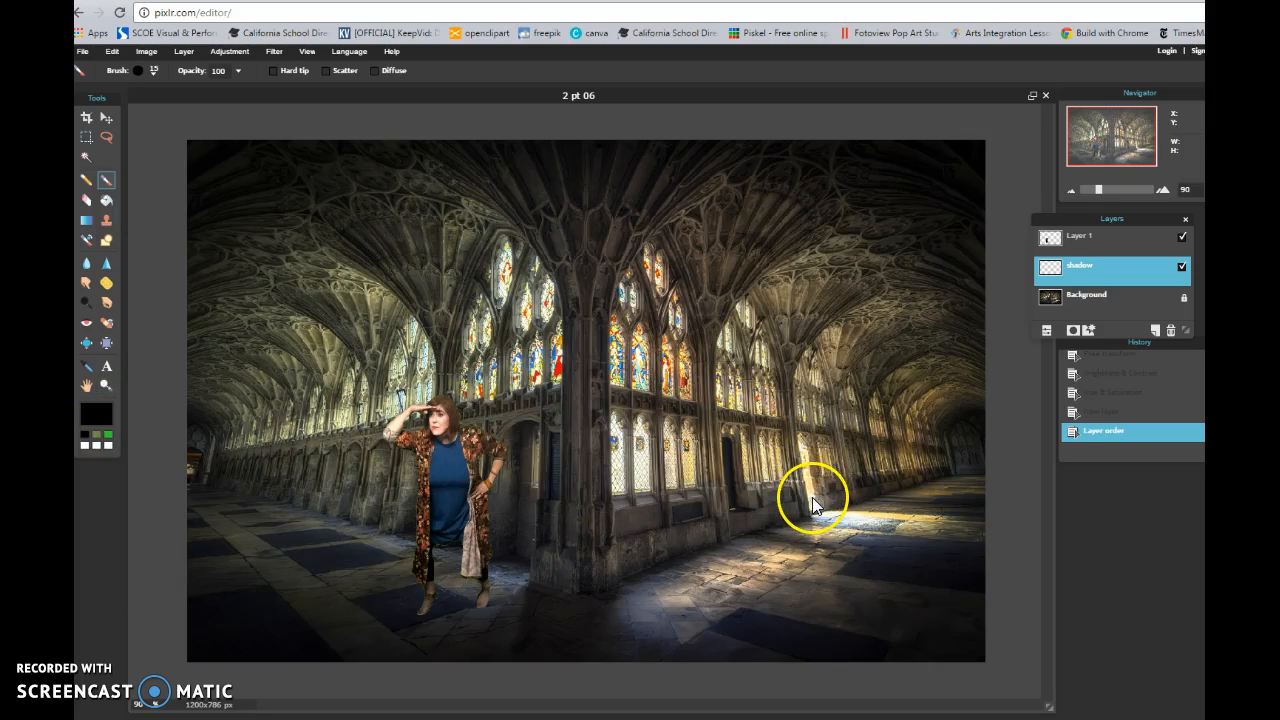
Step: Set the brush to the soft-edged round tip of size 30
{"action": "left_click", "coordinate": [138, 70]}
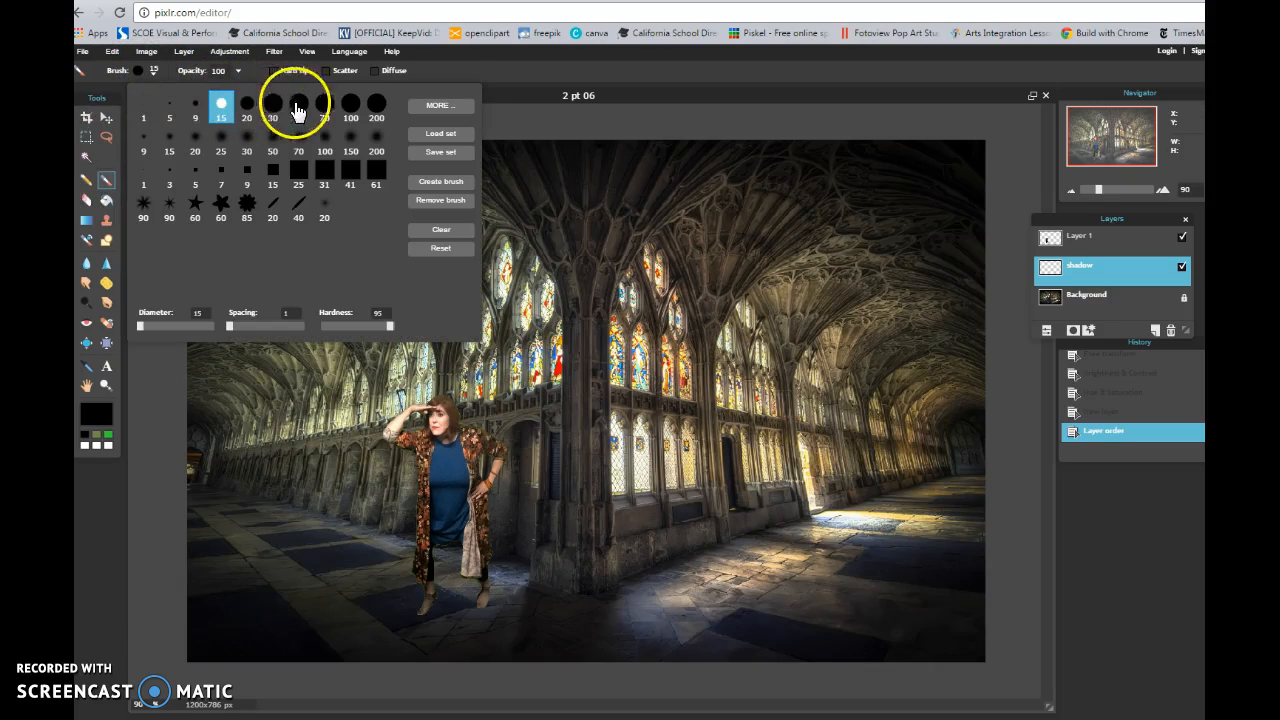
{"action": "left_click", "coordinate": [324, 147]}
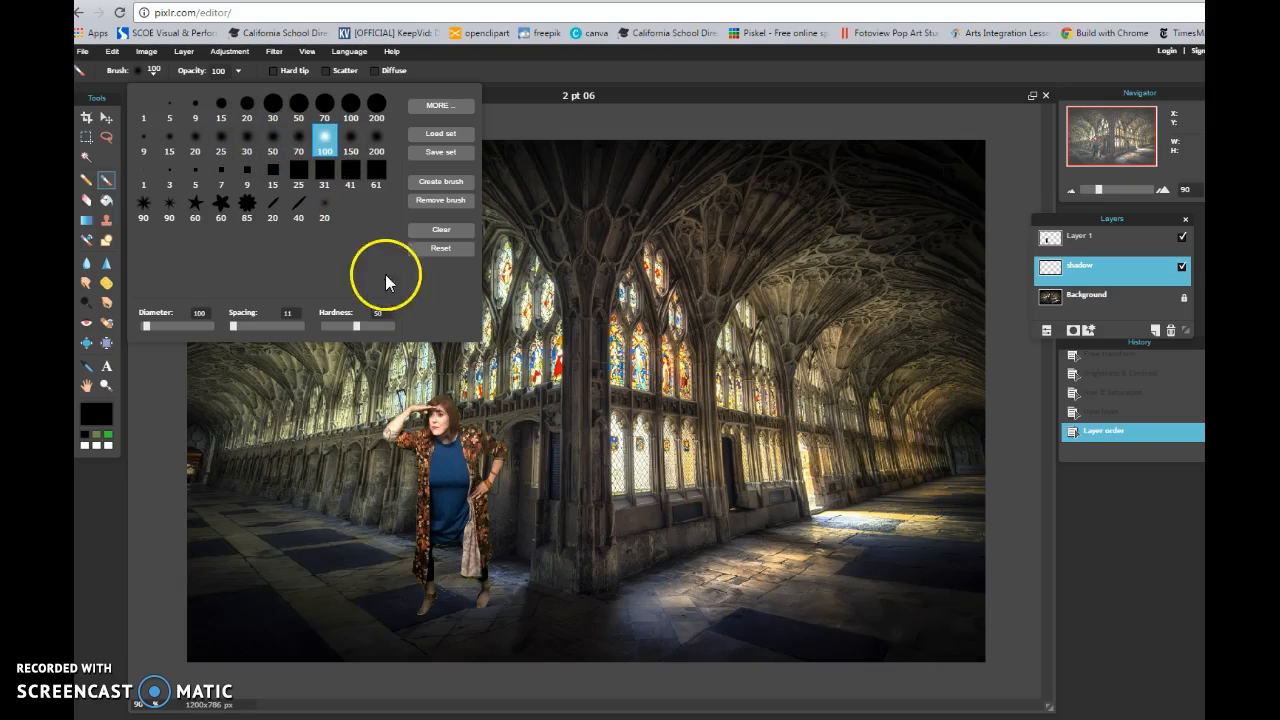
{"action": "left_click", "coordinate": [272, 147]}
{"action": "left_click", "coordinate": [247, 141]}
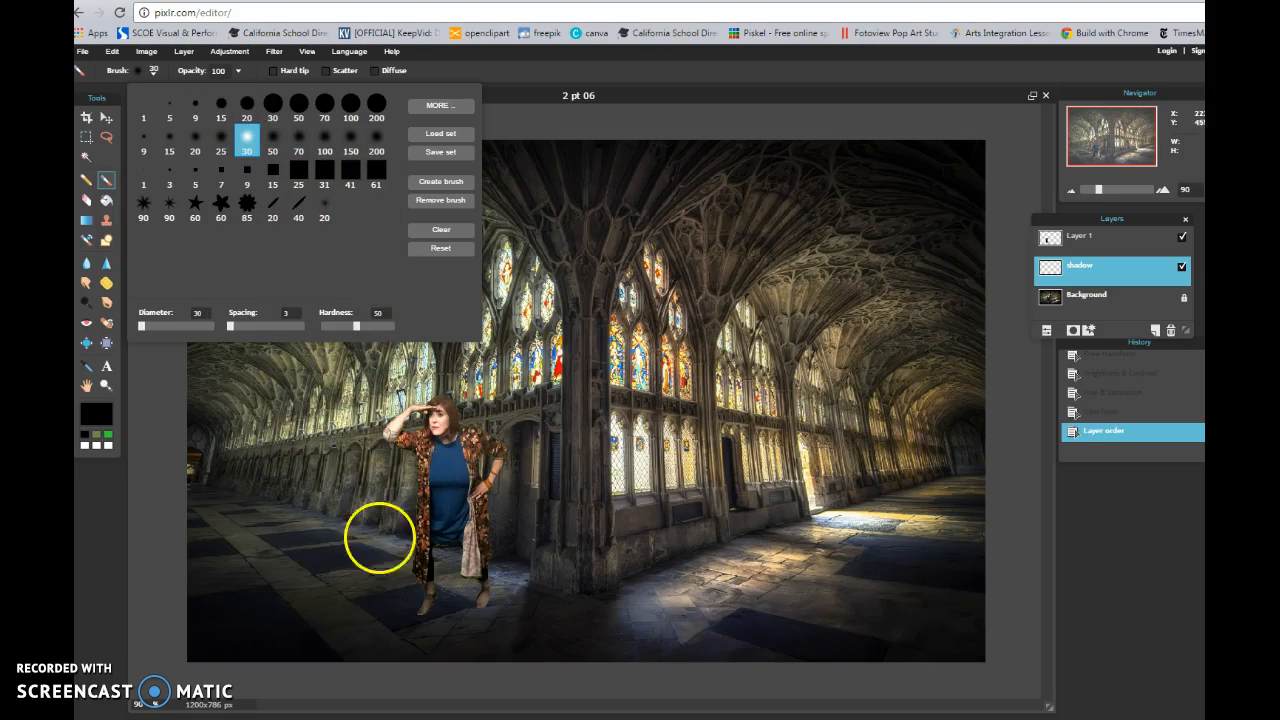
{"action": "left_click", "coordinate": [531, 93]}
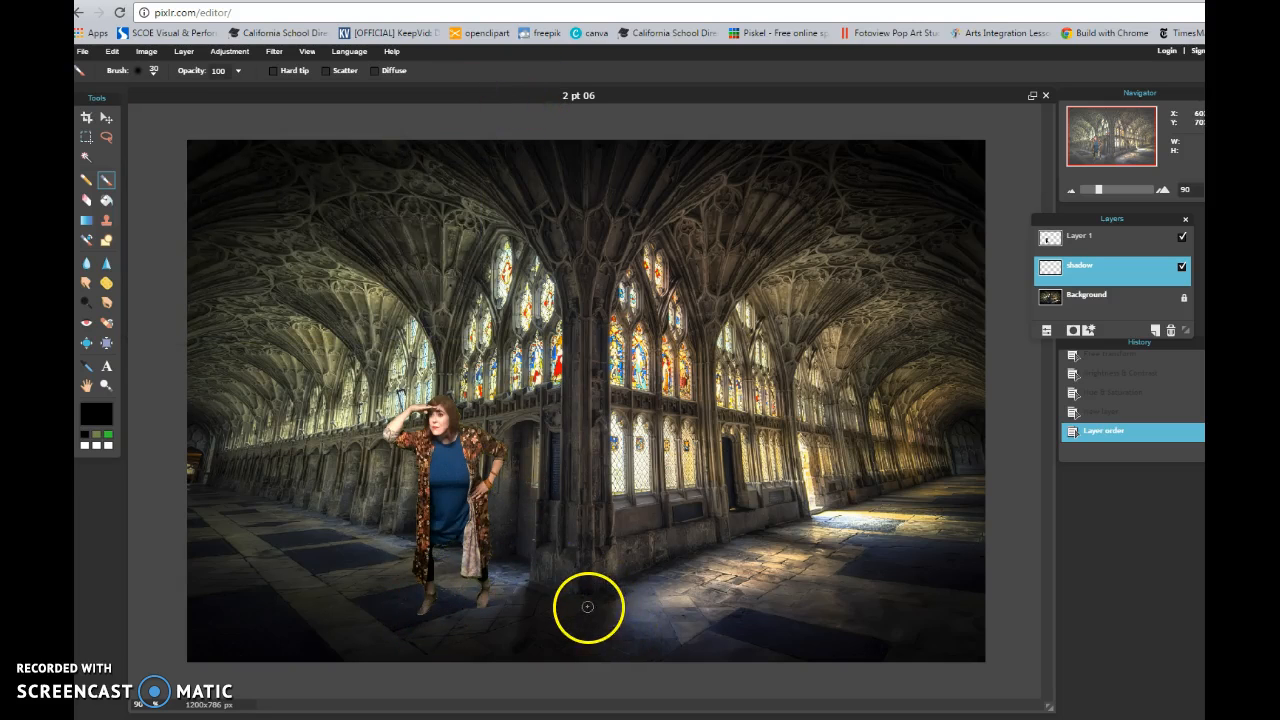
Step: Try to paint a black shadow beside the hero's front foot on the shadow layer
{"action": "scroll", "coordinate": [586, 607], "scroll_direction": "down", "scroll_amount": 2}
{"action": "scroll", "coordinate": [586, 606], "scroll_direction": "up", "scroll_amount": 5}
{"action": "scroll", "coordinate": [745, 573], "scroll_direction": "up", "scroll_amount": 2}
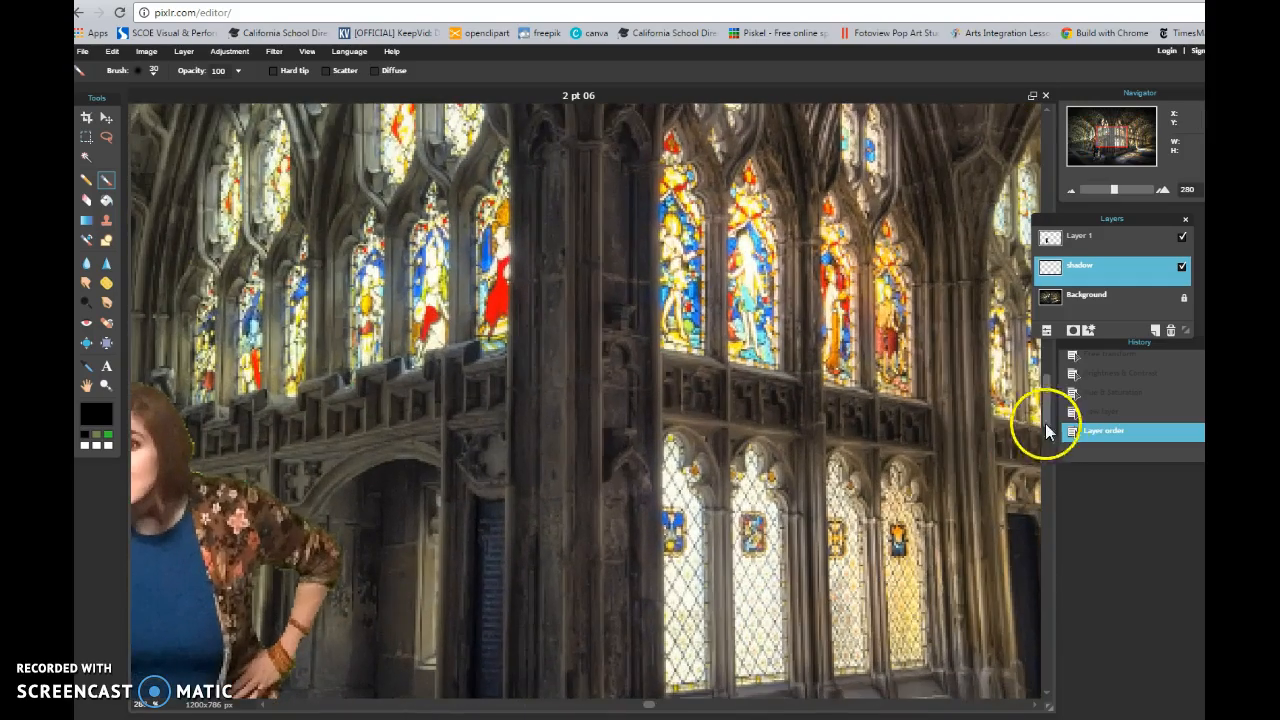
{"action": "left_click_drag", "start_coordinate": [1046, 397], "coordinate": [1080, 607]}
{"action": "left_click_drag", "start_coordinate": [658, 706], "coordinate": [497, 704]}
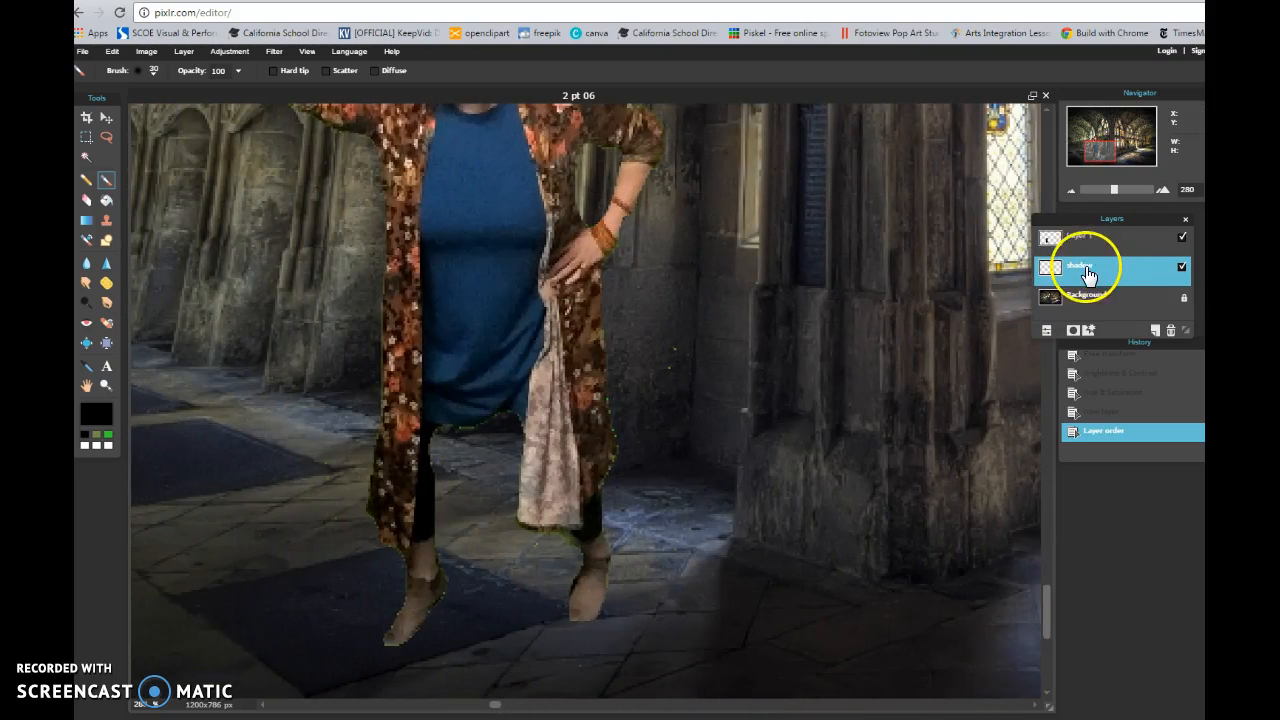
{"action": "mouse_move", "coordinate": [443, 589]}
{"action": "left_mouse_down"}
{"action": "mouse_move", "coordinate": [365, 658]}
{"action": "mouse_move", "coordinate": [371, 634]}
{"action": "mouse_move", "coordinate": [394, 656]}
{"action": "mouse_move", "coordinate": [465, 590]}
{"action": "left_mouse_up"}
{"action": "left_click", "coordinate": [144, 708]}
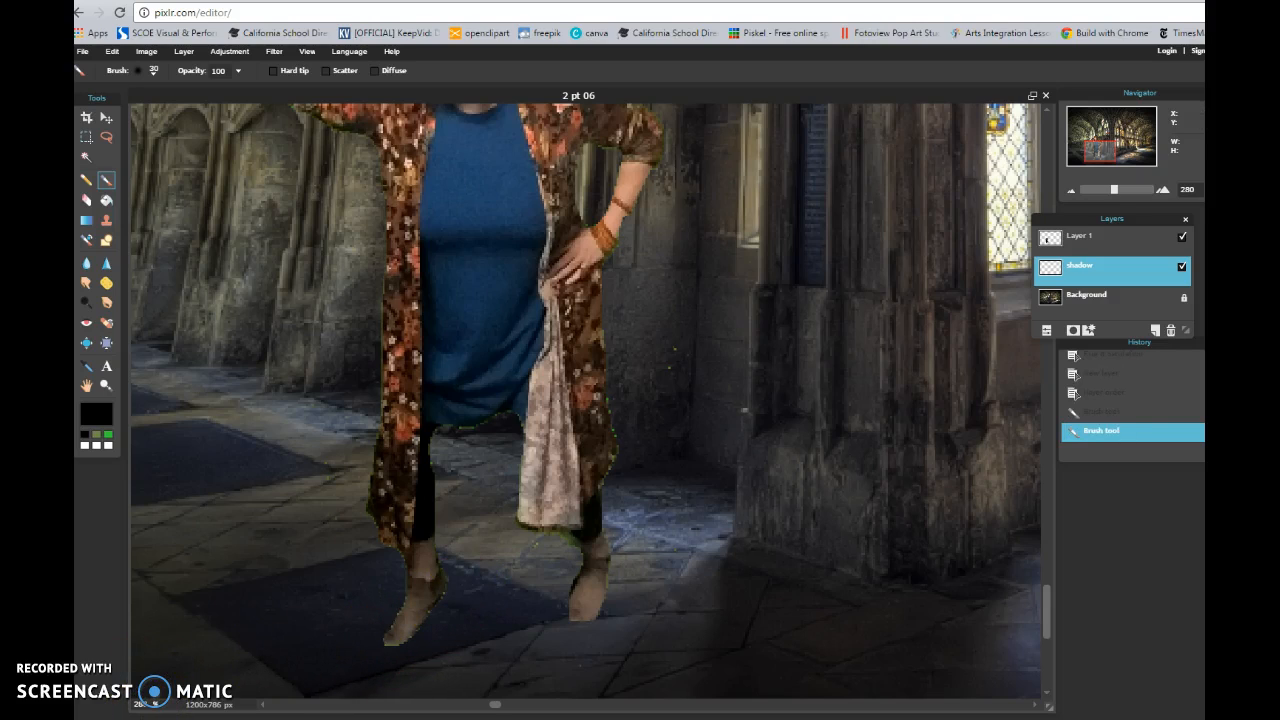
Step: Clear the active selection and try painting the shadow along the sole of the hero's front foot again
{"action": "left_click", "coordinate": [112, 51]}
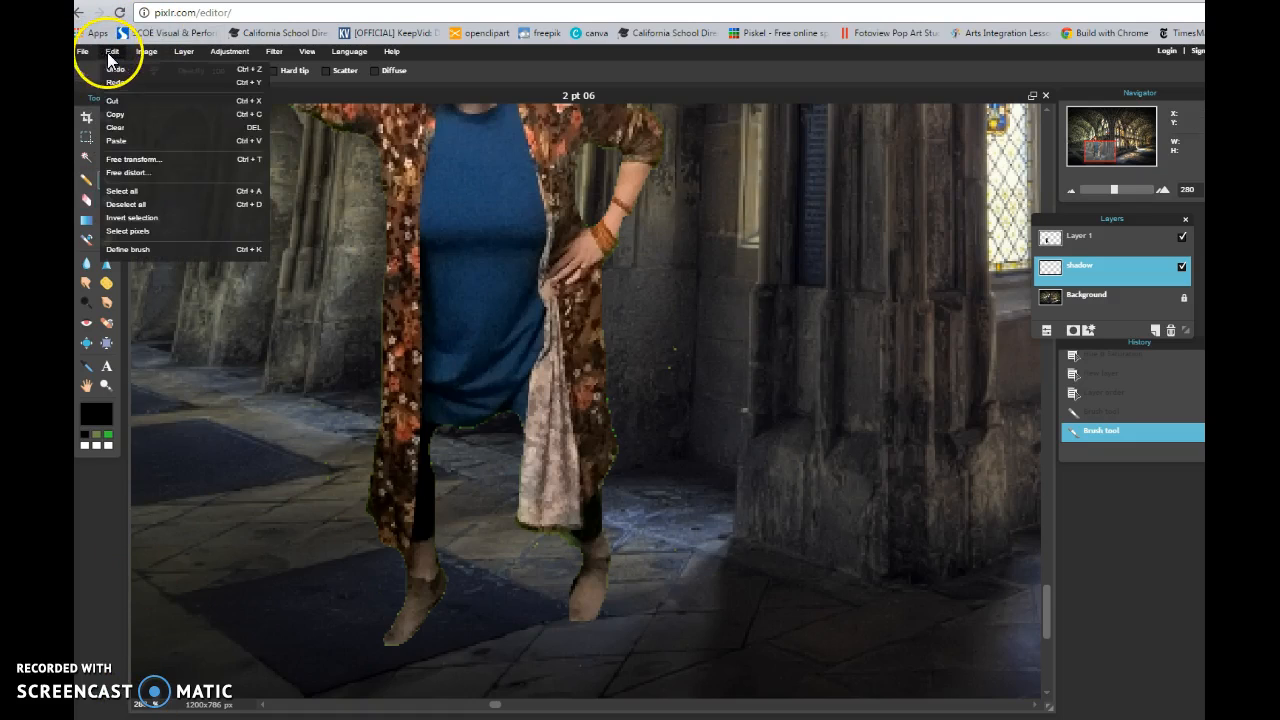
{"action": "left_click", "coordinate": [131, 204]}
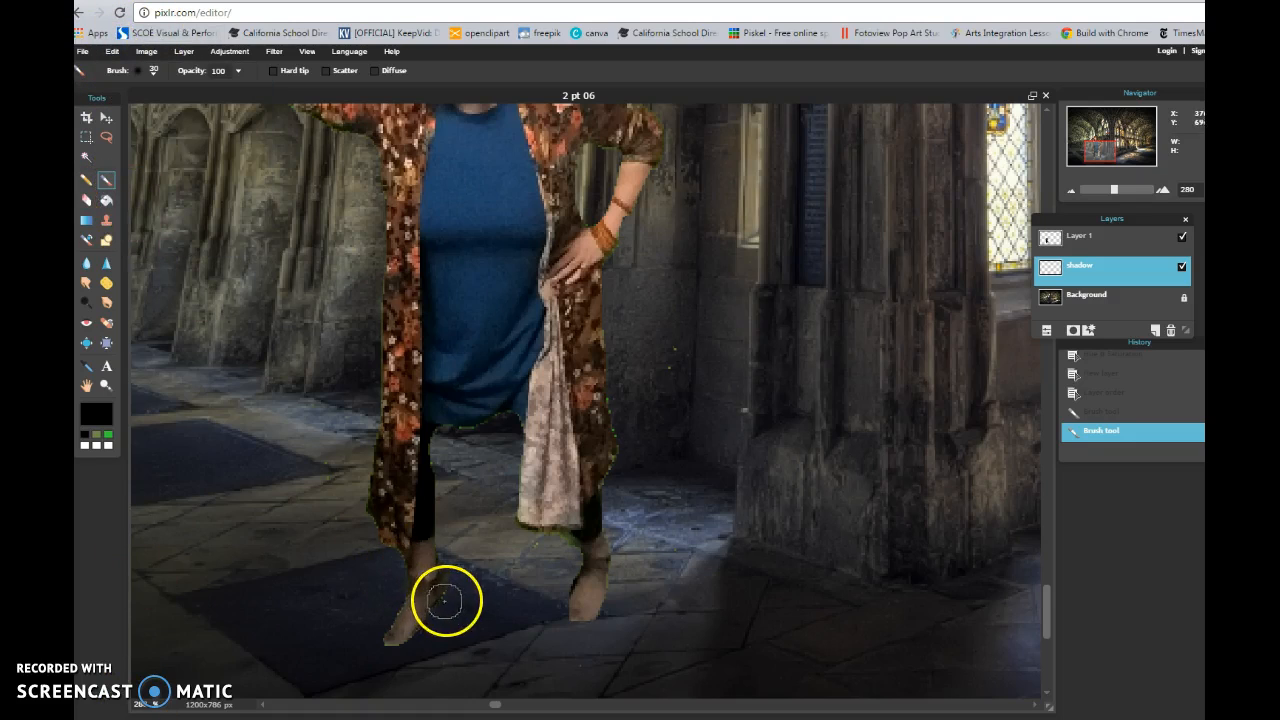
{"action": "left_click_drag", "start_coordinate": [427, 627], "coordinate": [393, 648]}
{"action": "left_click", "coordinate": [391, 648]}
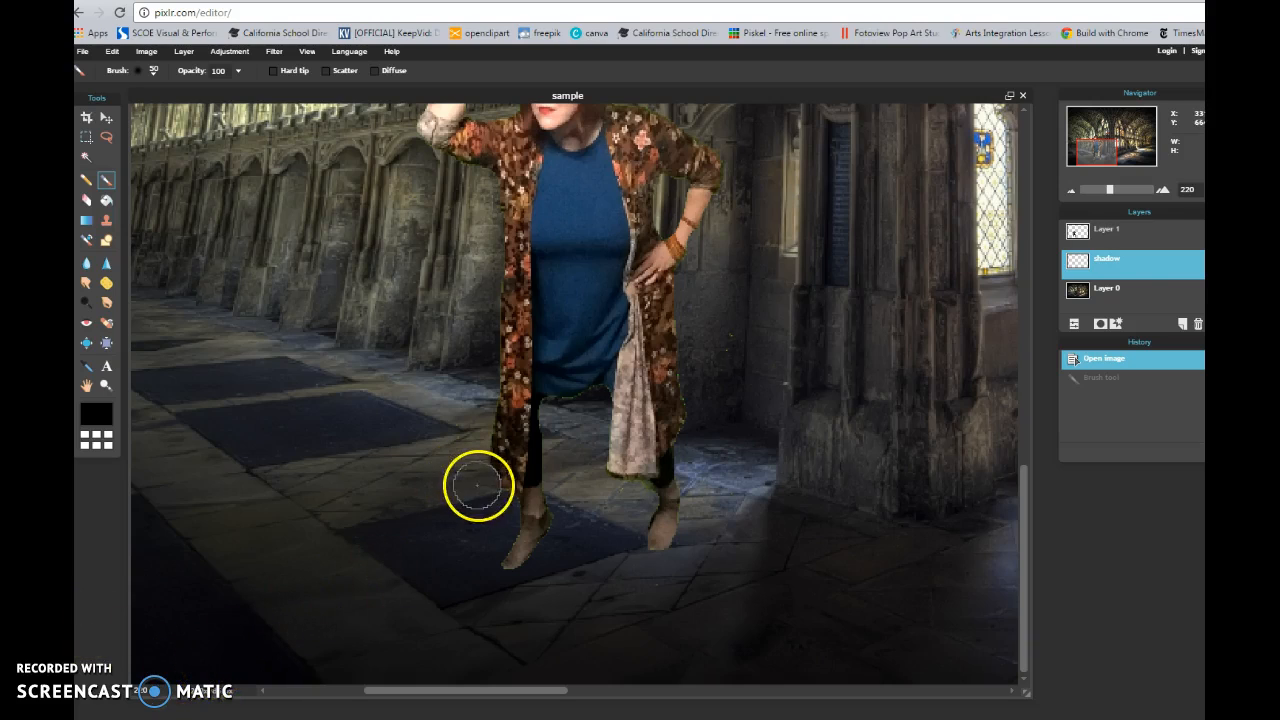
Step: Paint a soft black shadow on the floor around both of the hero's feet, spreading forward and to the left, on the shadow layer
{"action": "left_click_drag", "start_coordinate": [1112, 208], "coordinate": [986, 212]}
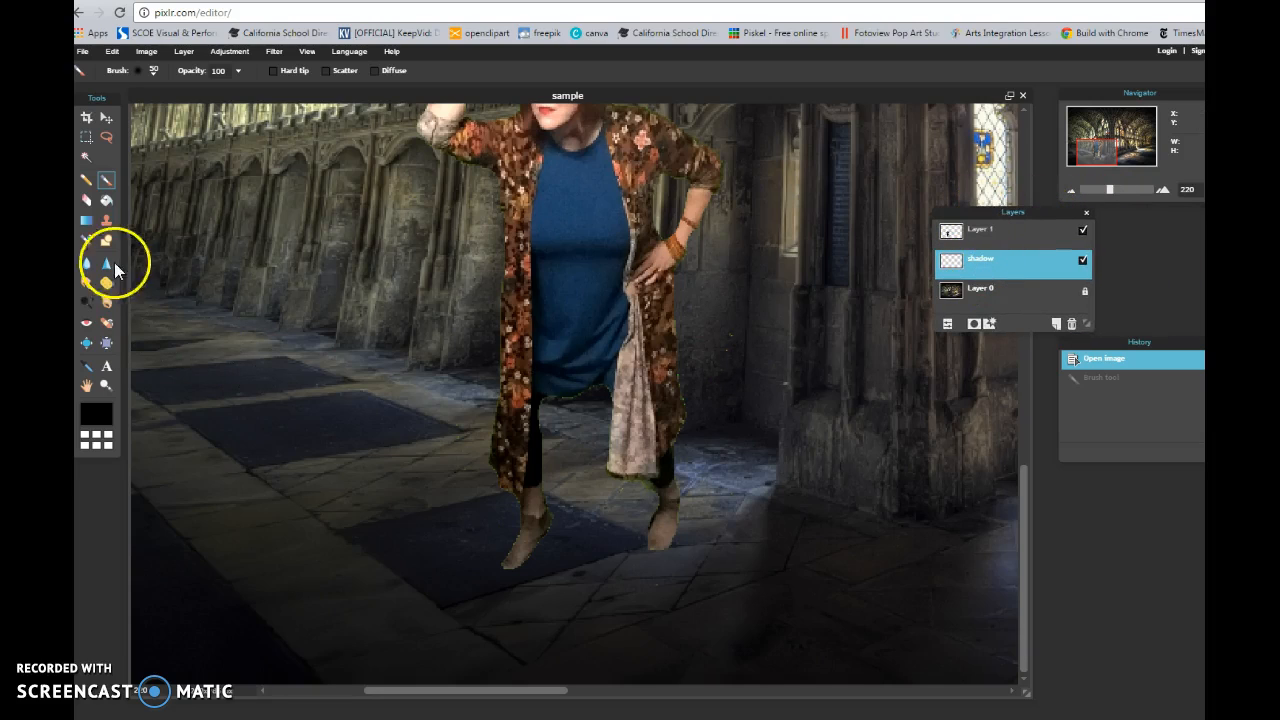
{"action": "mouse_move", "coordinate": [548, 514]}
{"action": "left_mouse_down"}
{"action": "mouse_move", "coordinate": [540, 544]}
{"action": "mouse_move", "coordinate": [497, 571]}
{"action": "mouse_move", "coordinate": [540, 600]}
{"action": "left_mouse_up"}
{"action": "left_click_drag", "start_coordinate": [646, 561], "coordinate": [705, 530]}
{"action": "mouse_move", "coordinate": [660, 560]}
{"action": "left_mouse_down"}
{"action": "mouse_move", "coordinate": [522, 573]}
{"action": "mouse_move", "coordinate": [434, 612]}
{"action": "mouse_move", "coordinate": [651, 467]}
{"action": "mouse_move", "coordinate": [659, 413]}
{"action": "mouse_move", "coordinate": [411, 589]}
{"action": "mouse_move", "coordinate": [322, 593]}
{"action": "mouse_move", "coordinate": [455, 600]}
{"action": "mouse_move", "coordinate": [380, 625]}
{"action": "mouse_move", "coordinate": [518, 609]}
{"action": "mouse_move", "coordinate": [426, 613]}
{"action": "mouse_move", "coordinate": [485, 570]}
{"action": "mouse_move", "coordinate": [440, 599]}
{"action": "mouse_move", "coordinate": [577, 600]}
{"action": "mouse_move", "coordinate": [508, 609]}
{"action": "left_mouse_up"}
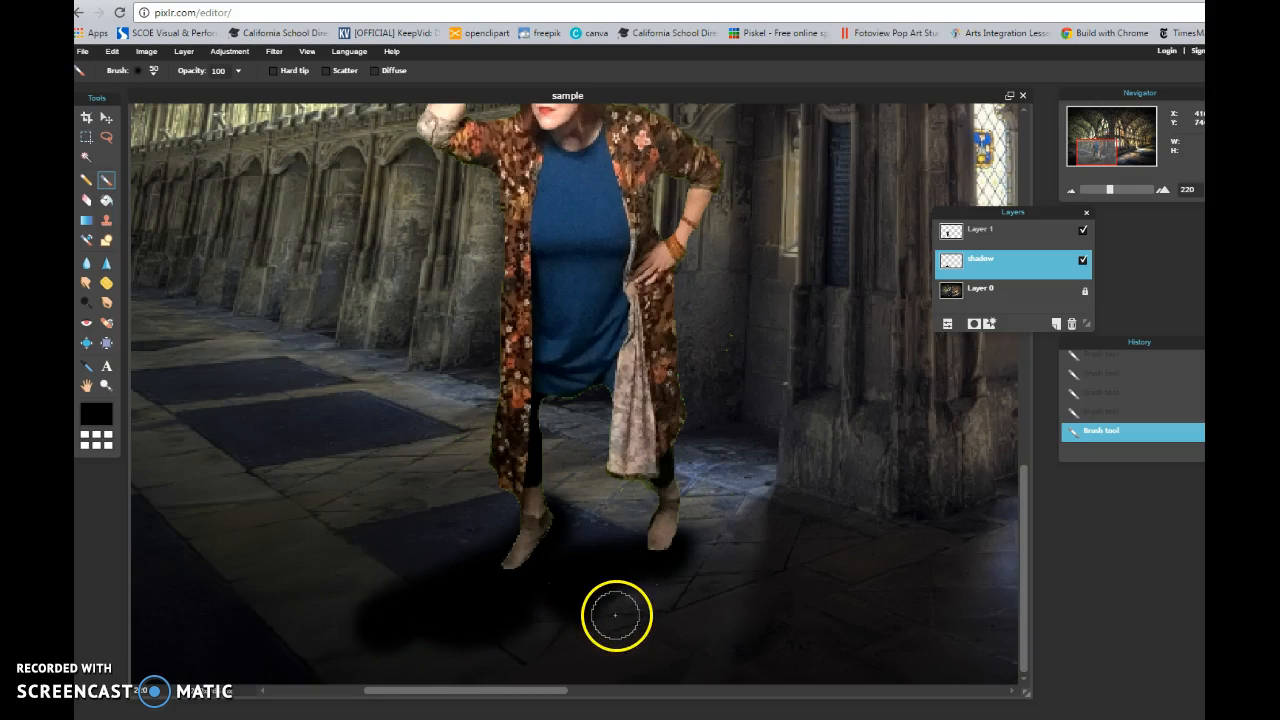
Step: Set the shadow layer's opacity to 87
{"action": "scroll", "coordinate": [616, 615], "scroll_direction": "down", "scroll_amount": 4}
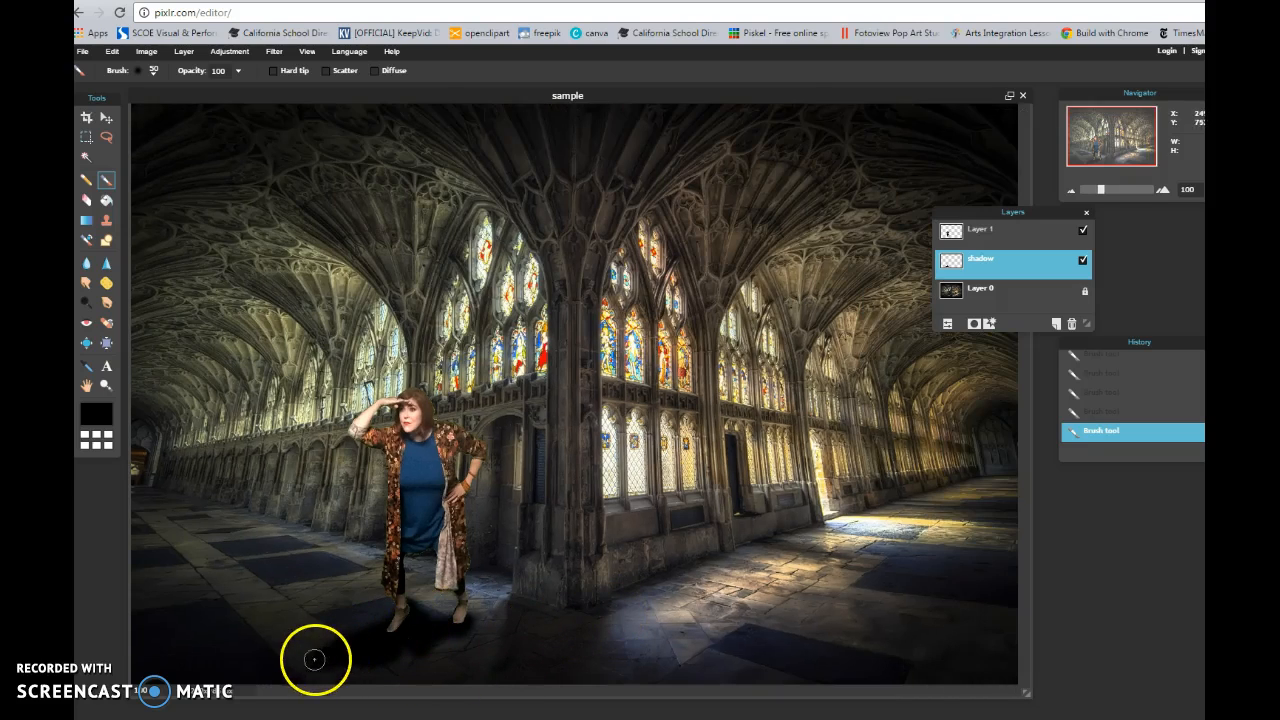
{"action": "left_click", "coordinate": [945, 324]}
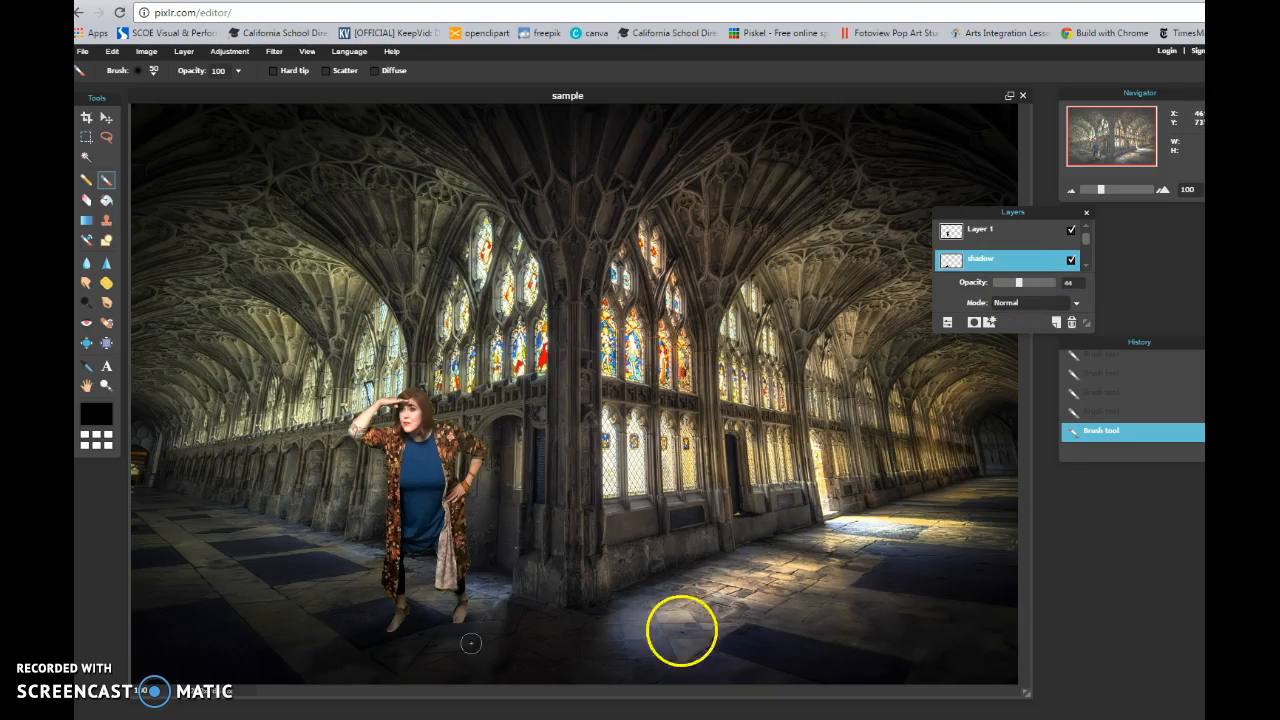
{"action": "left_click_drag", "start_coordinate": [1021, 283], "coordinate": [1048, 286]}
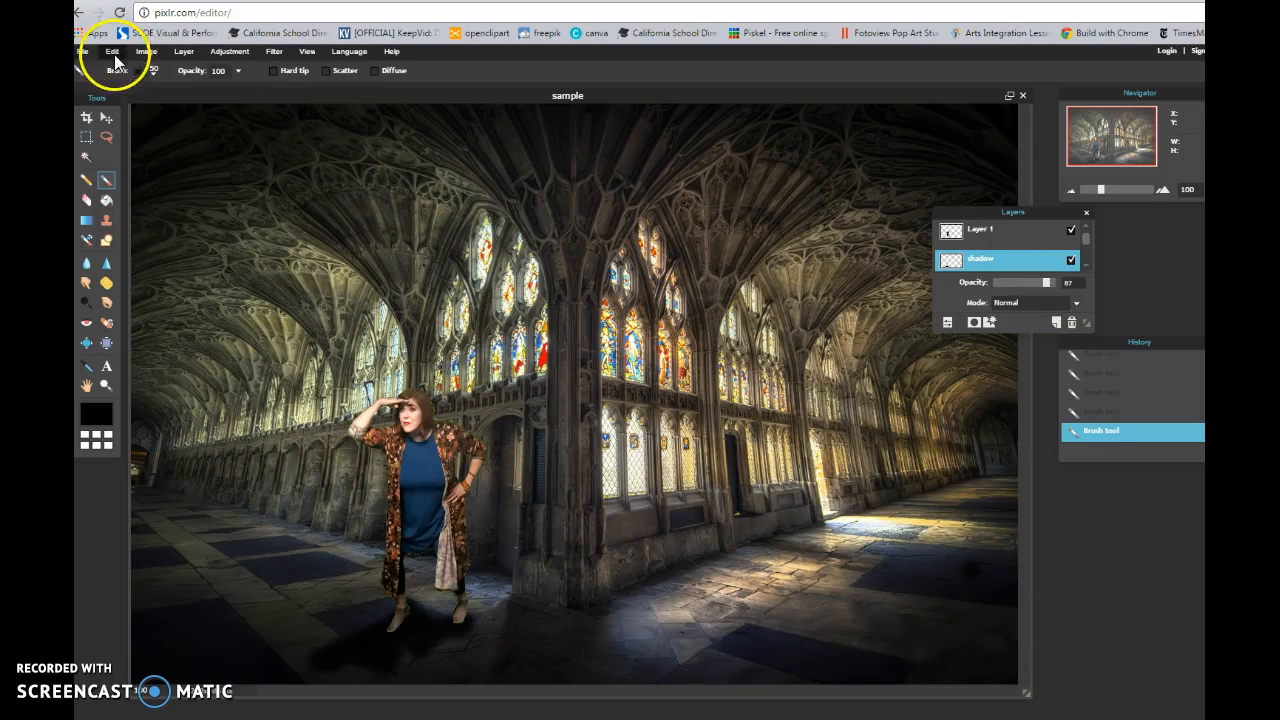
Step: Save the image to the unit 6 folder as a full-quality PNG named My Hero Journey Illustration plus the author's first name
{"action": "left_click", "coordinate": [81, 52]}
{"action": "left_click", "coordinate": [106, 127]}
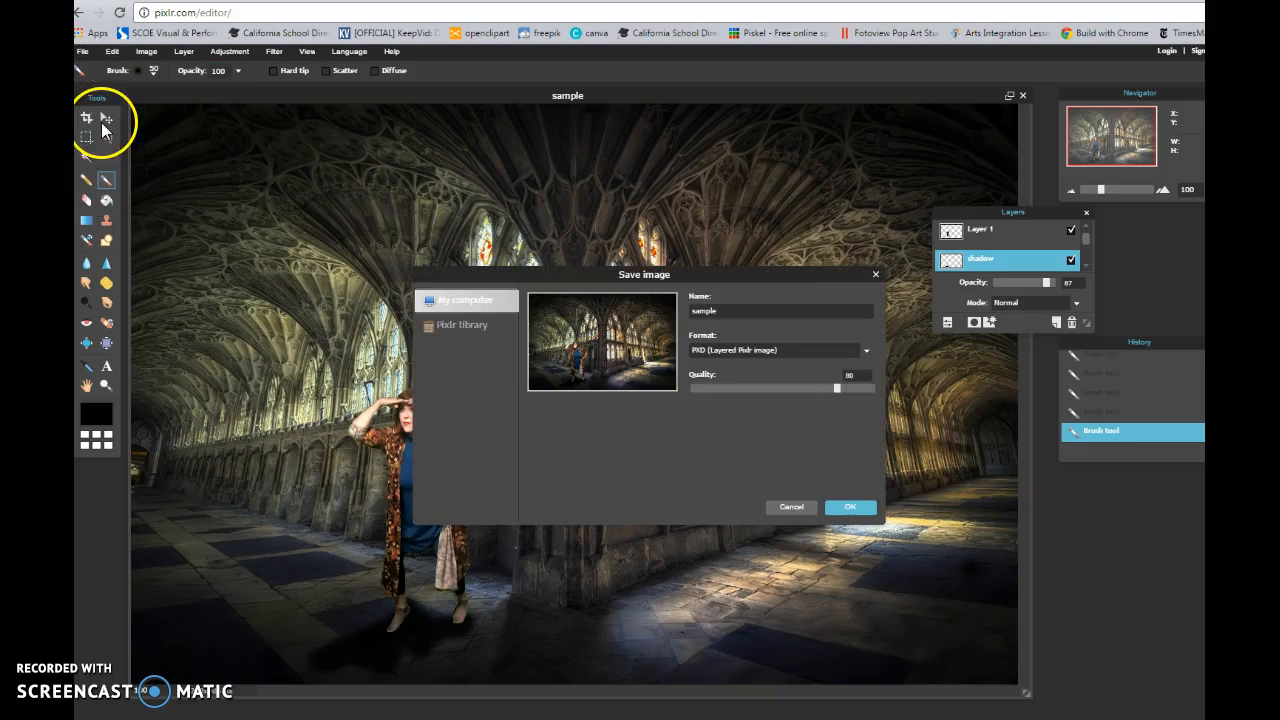
{"action": "left_click", "coordinate": [728, 354]}
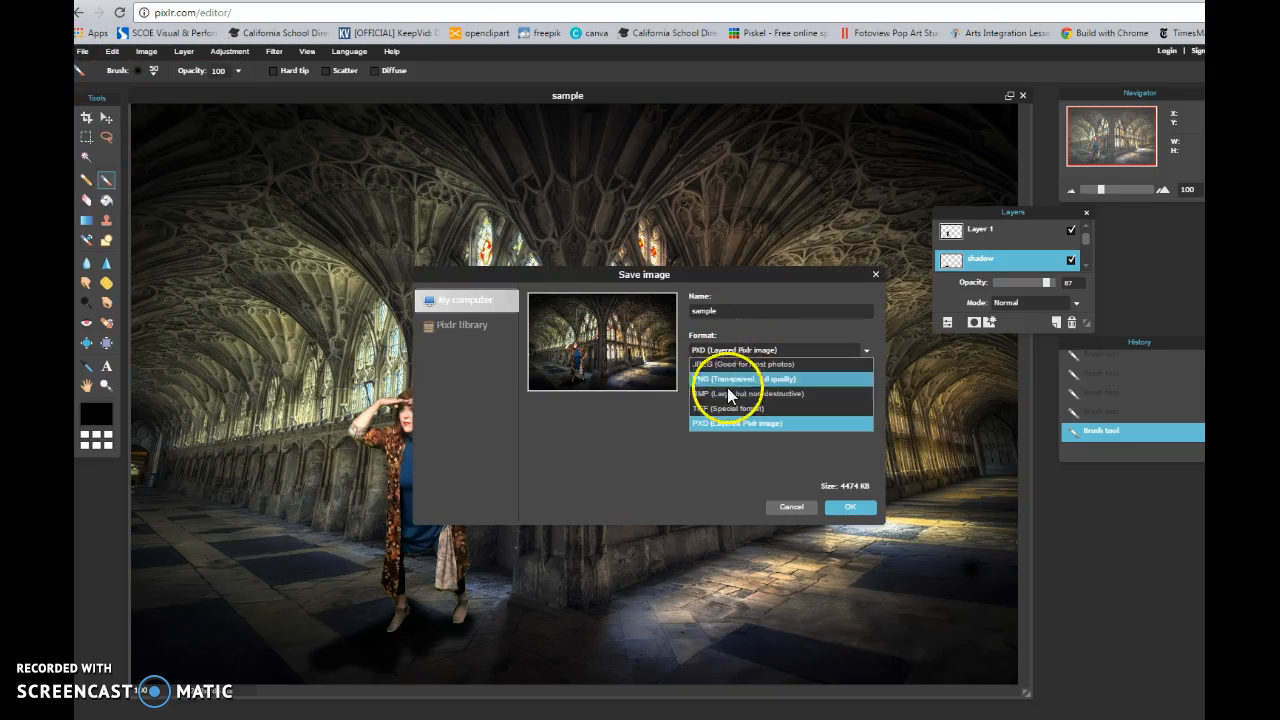
{"action": "left_click", "coordinate": [727, 381]}
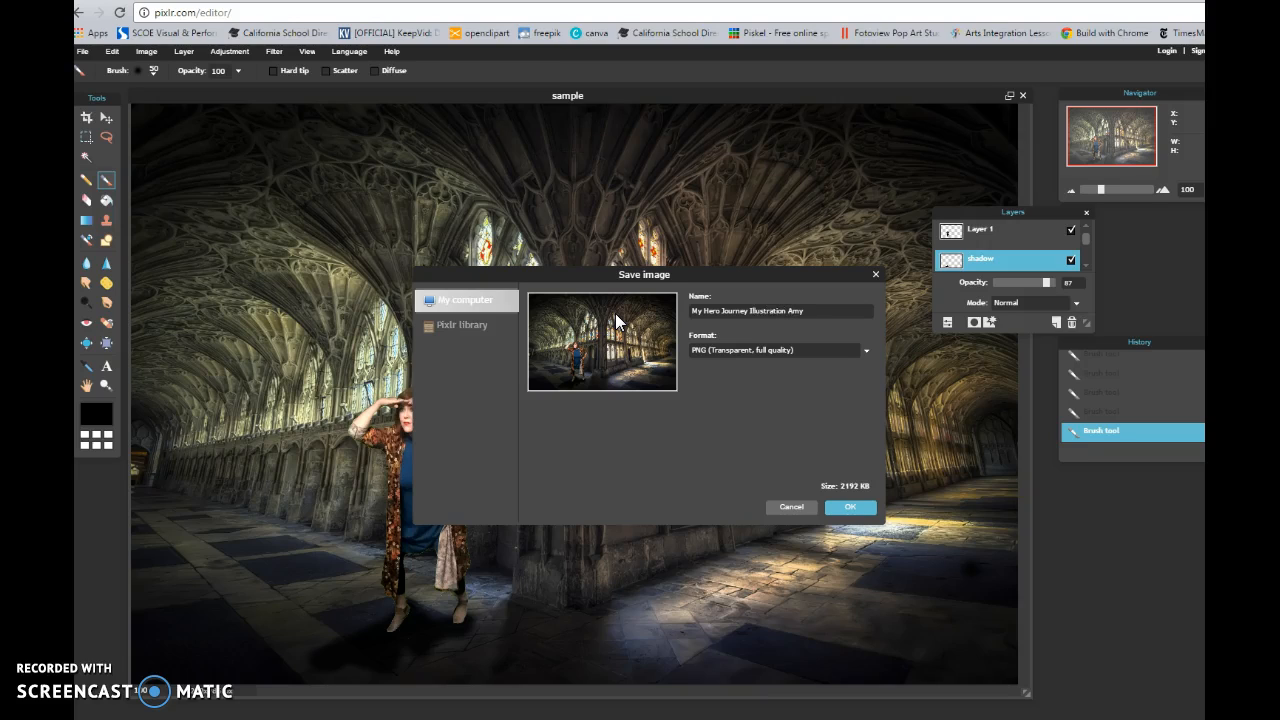
{"action": "left_click", "coordinate": [860, 507]}
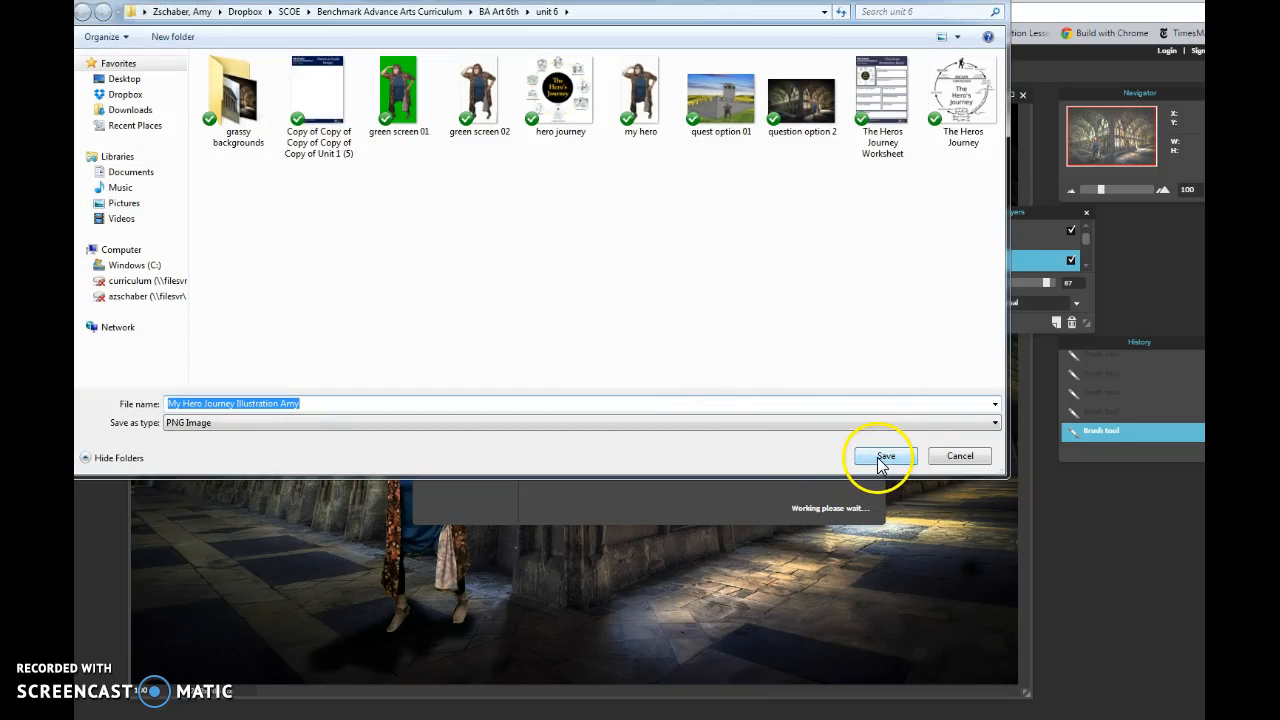
{"action": "left_click", "coordinate": [880, 460]}
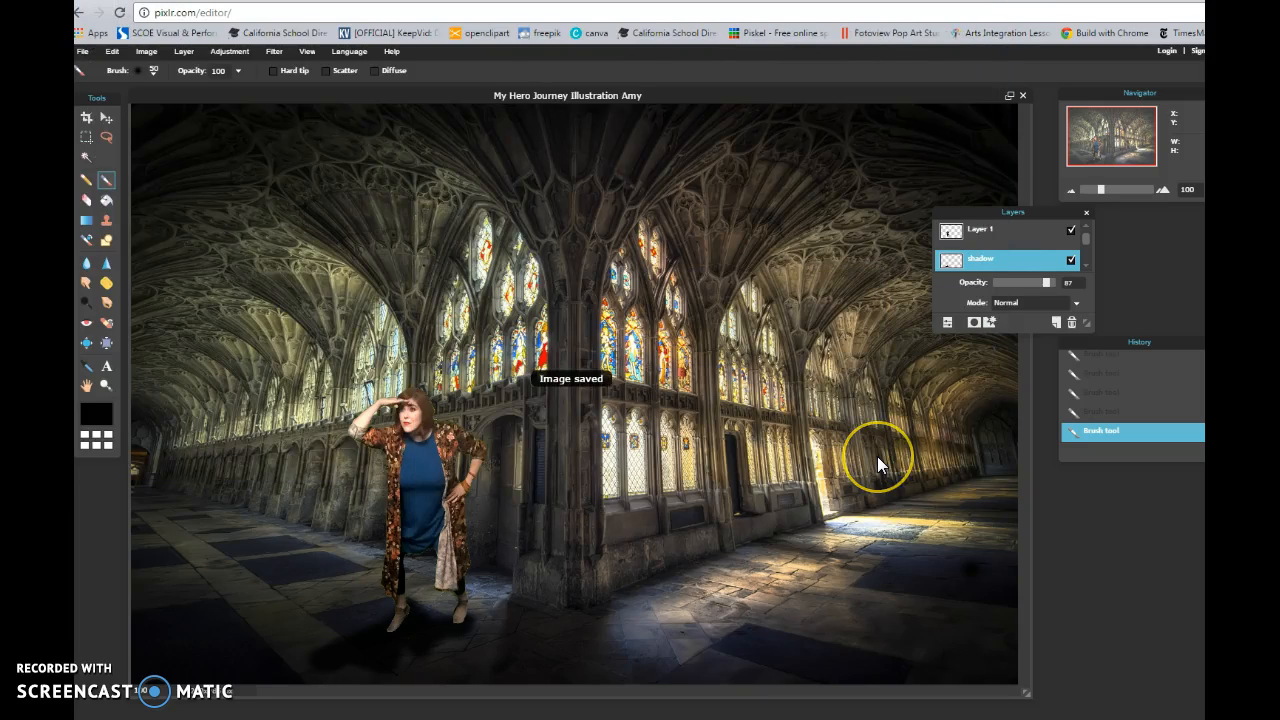